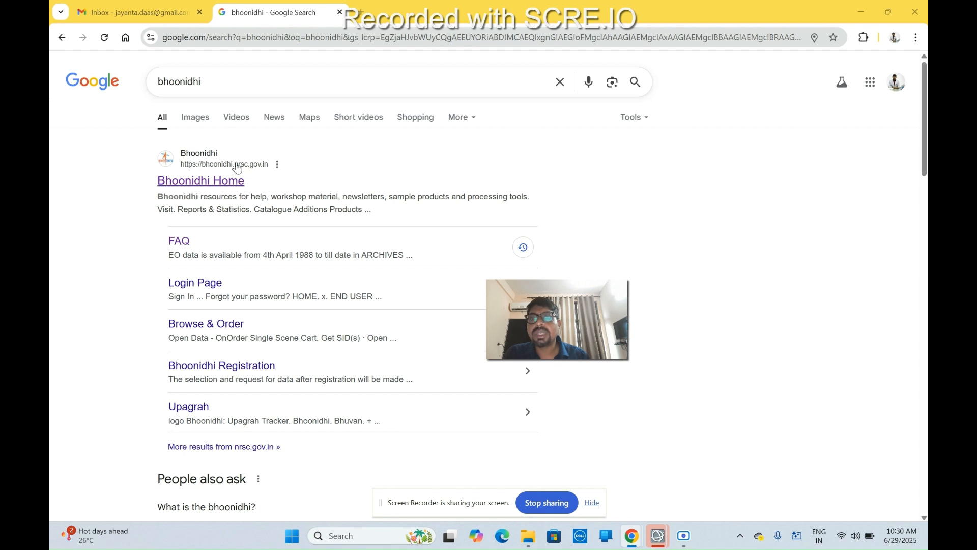
Open the Bhoonidhi Home search result, launch the Bhoonidhi Browse & Order application and dismiss its release update notice.
{"action": "left_click", "coordinate": [206, 187]}
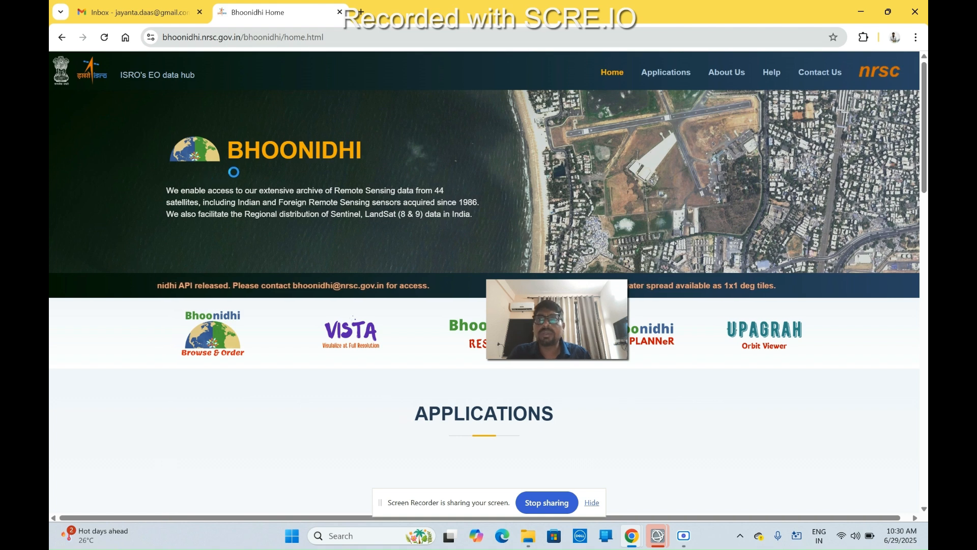
{"action": "scroll", "coordinate": [353, 285], "scroll_direction": "down", "scroll_amount": 1}
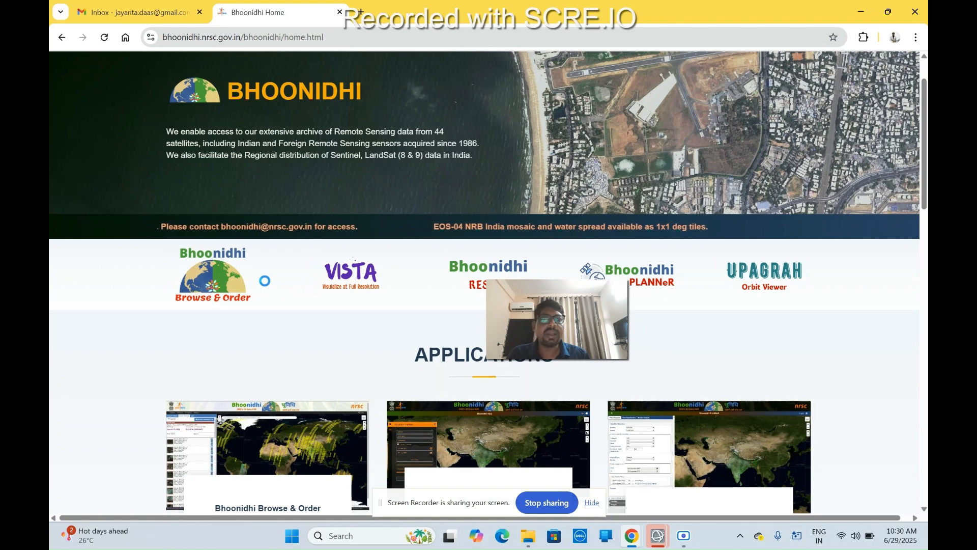
{"action": "scroll", "coordinate": [265, 280], "scroll_direction": "down", "scroll_amount": 2}
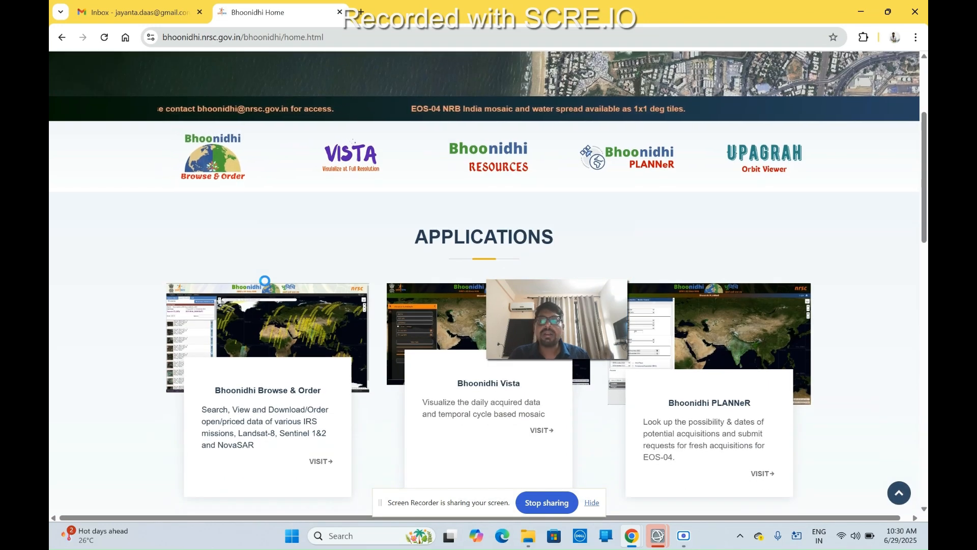
{"action": "scroll", "coordinate": [265, 280], "scroll_direction": "down", "scroll_amount": 2}
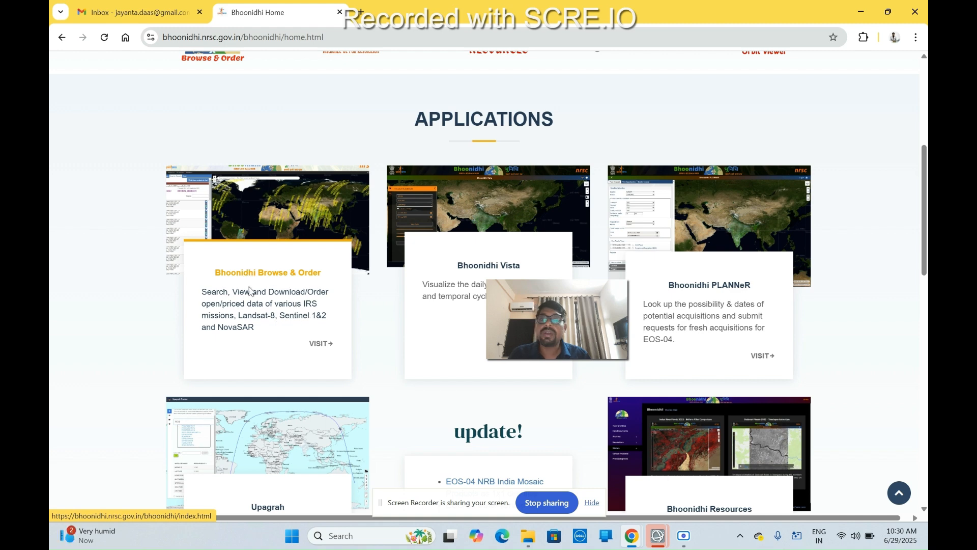
{"action": "left_click", "coordinate": [283, 303]}
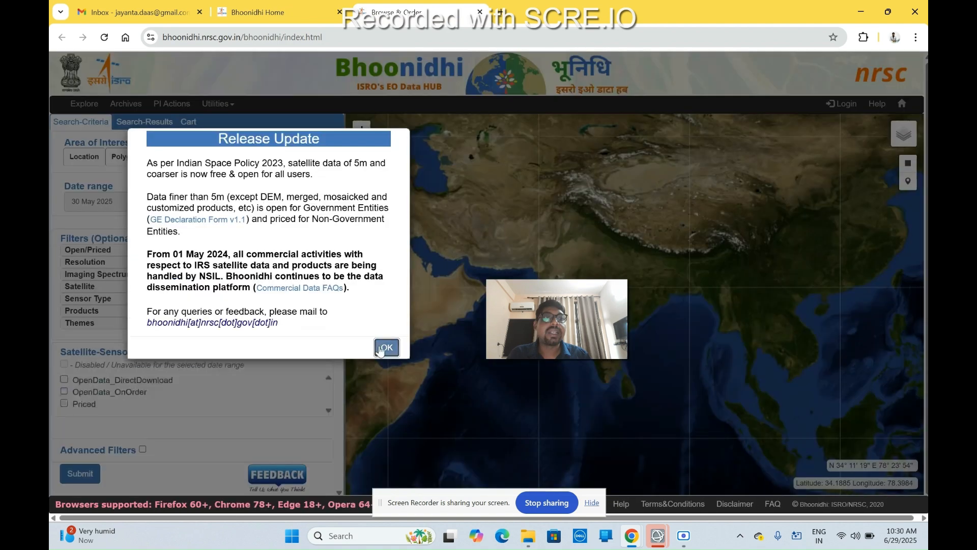
{"action": "left_click", "coordinate": [384, 348]}
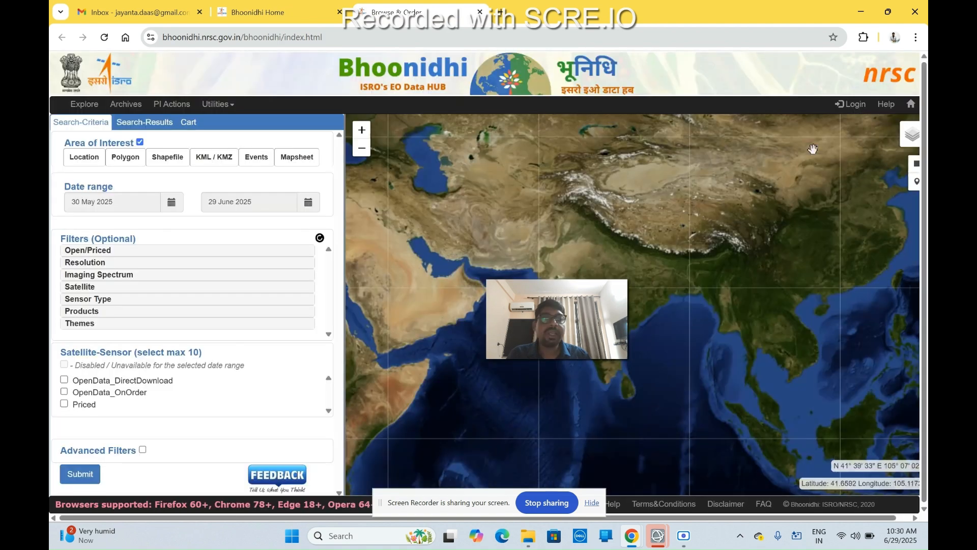
Open the login page, replace the saved password with the account password and sign in.
{"action": "left_click", "coordinate": [854, 105]}
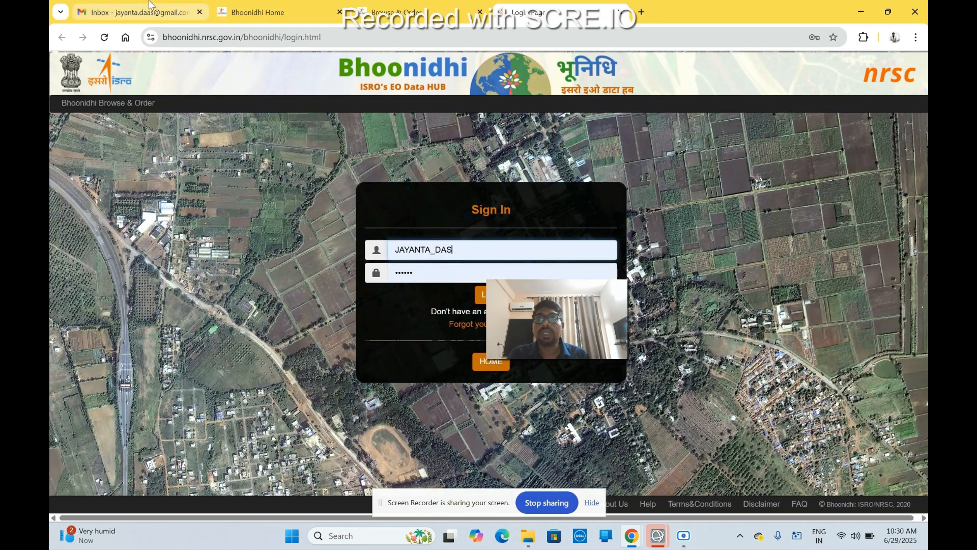
{"action": "left_click_drag", "start_coordinate": [413, 275], "coordinate": [397, 276]}
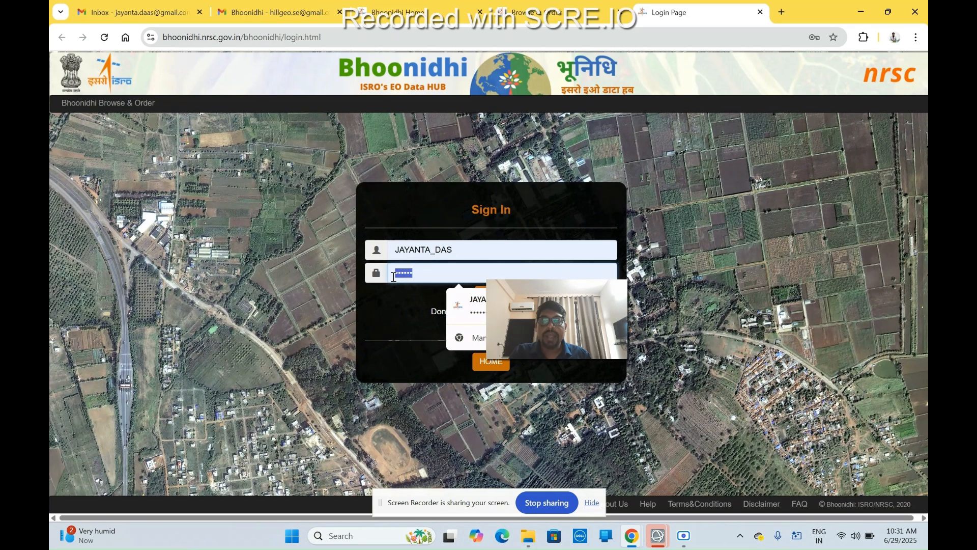
{"action": "key", "text": "ctrl+v"}
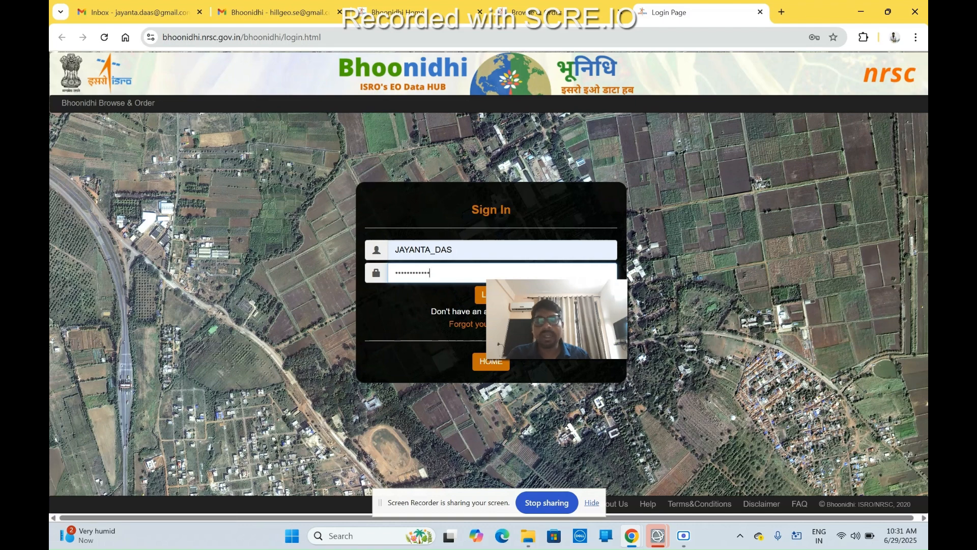
{"action": "left_click", "coordinate": [487, 294]}
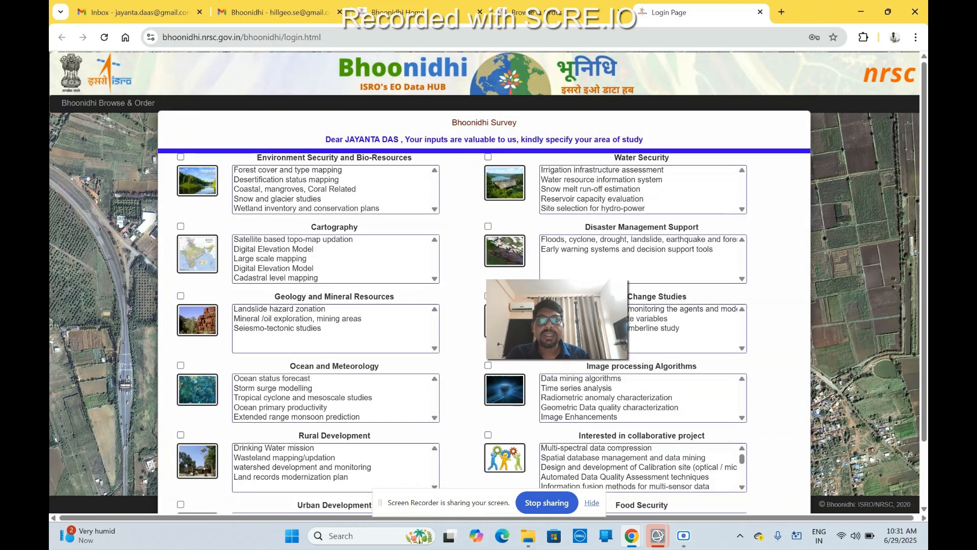
Select Water Security as the area of study in the Bhoonidhi survey and submit it.
{"action": "left_click", "coordinate": [488, 157]}
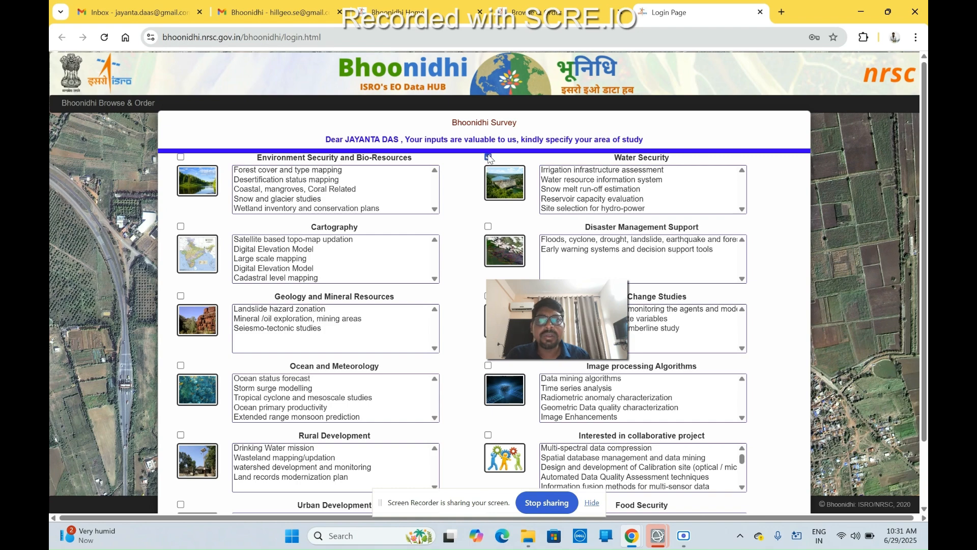
{"action": "scroll", "coordinate": [456, 297], "scroll_direction": "down", "scroll_amount": 1}
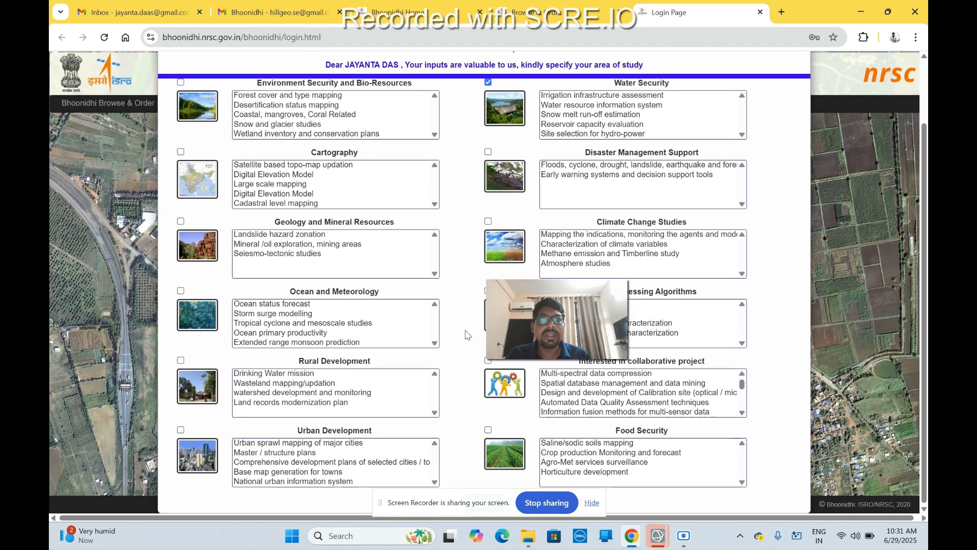
{"action": "left_click", "coordinate": [595, 504]}
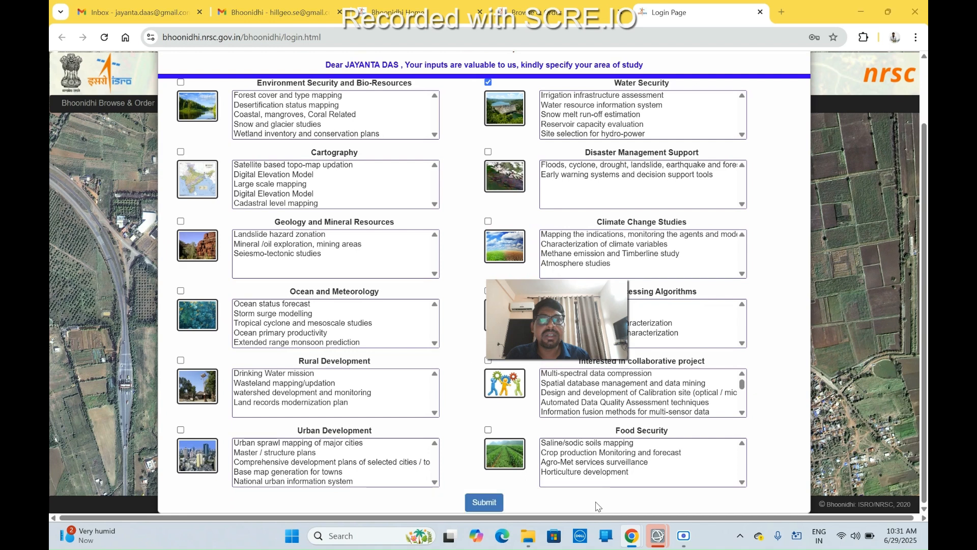
{"action": "left_click", "coordinate": [484, 501]}
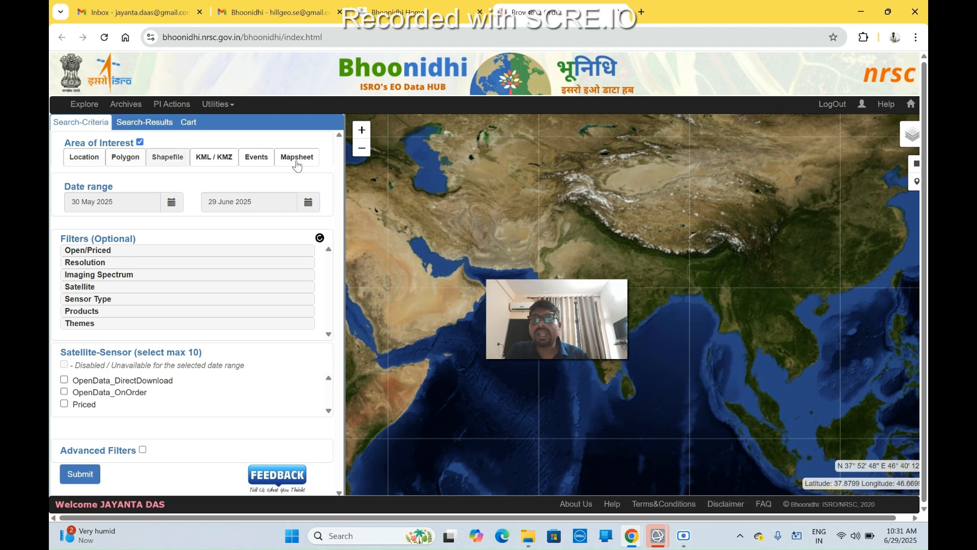
Define the area of interest by location, choosing Bardhaman, West Bengal, India, and plot it on the map with the 10 km area.
{"action": "left_click", "coordinate": [82, 164]}
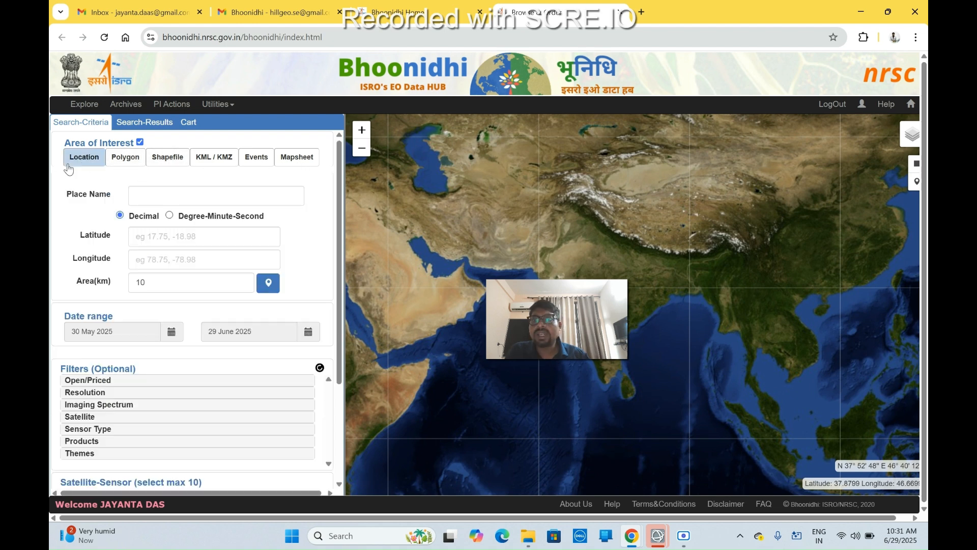
{"action": "left_click", "coordinate": [179, 199]}
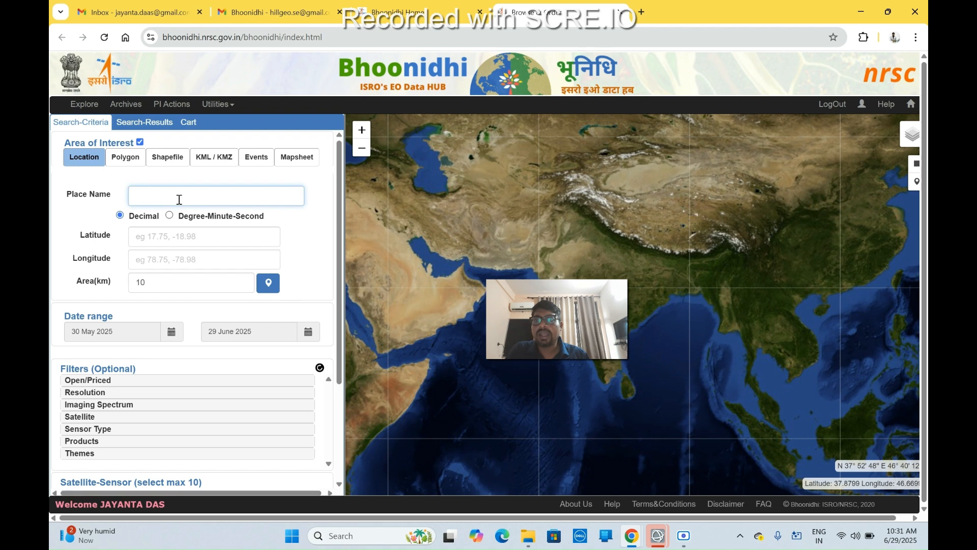
{"action": "type", "text": "Bar"}
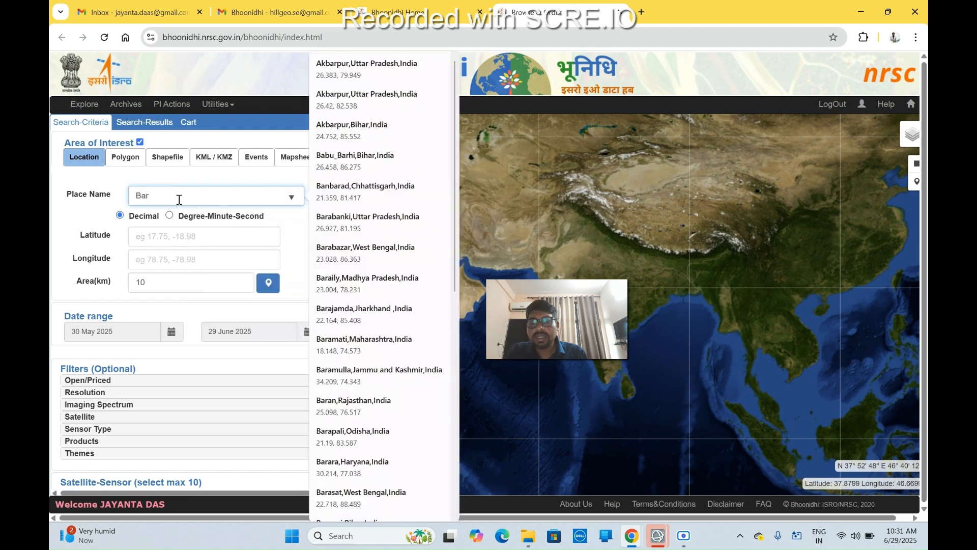
{"action": "type", "text": "d"}
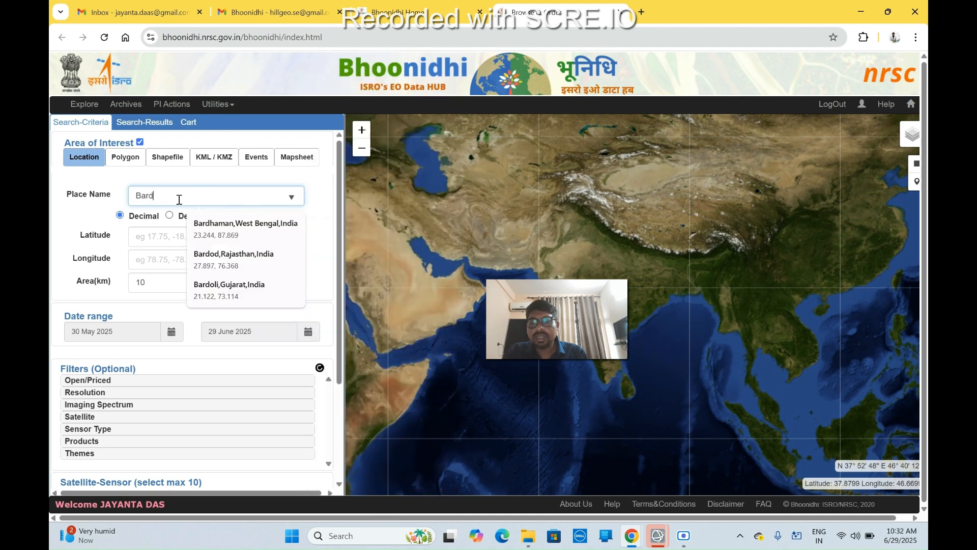
{"action": "left_click", "coordinate": [239, 228]}
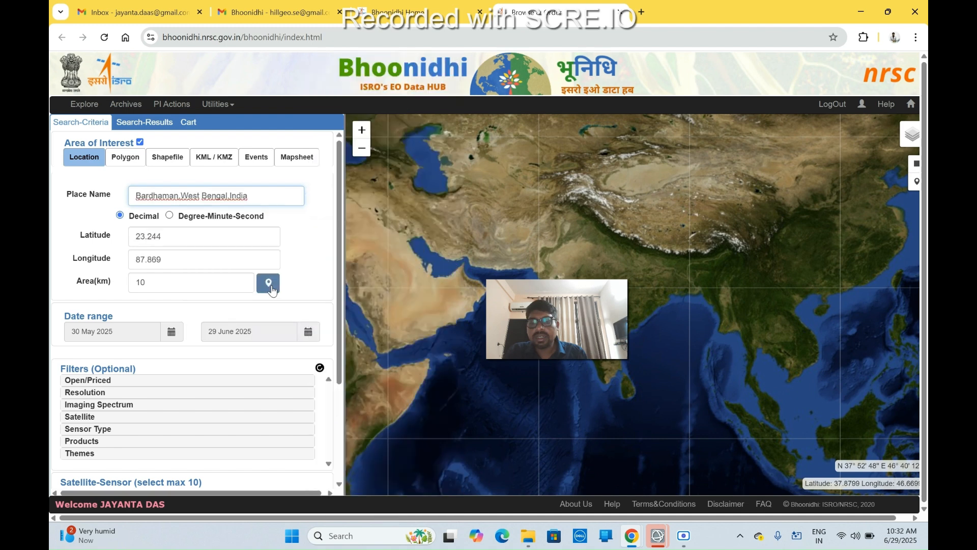
{"action": "left_click", "coordinate": [268, 283]}
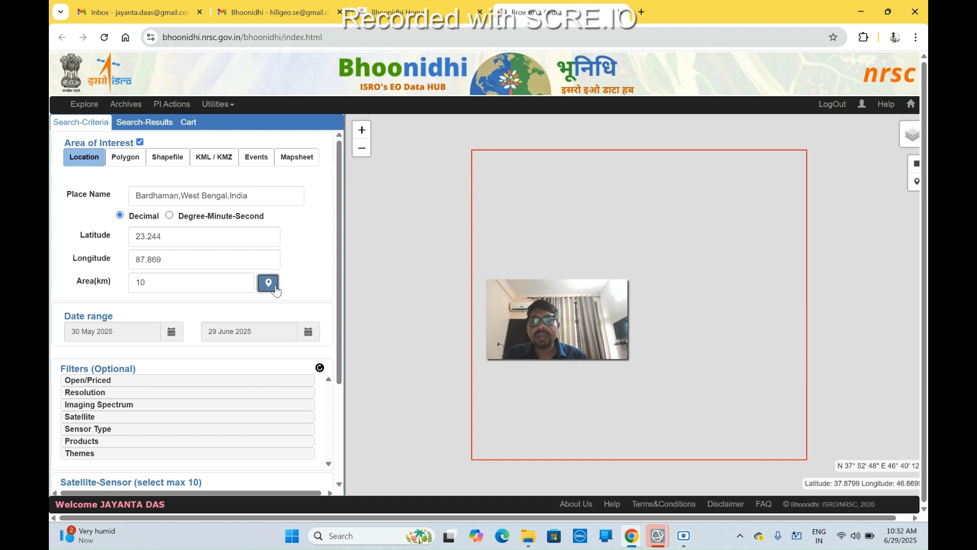
Set the location's area to 30 km and replot it on the map.
{"action": "left_click", "coordinate": [167, 285]}
{"action": "left_click_drag", "start_coordinate": [160, 284], "coordinate": [127, 294]}
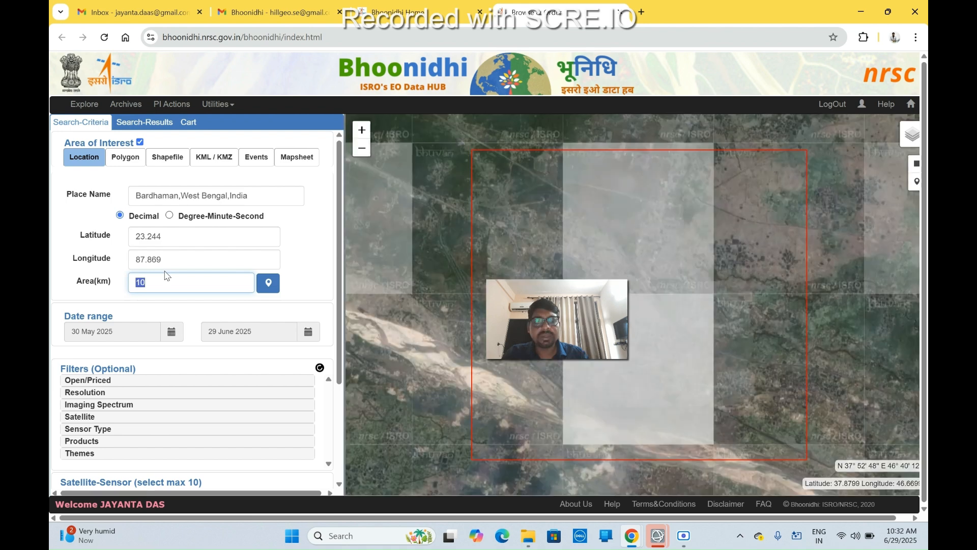
{"action": "type", "text": "30"}
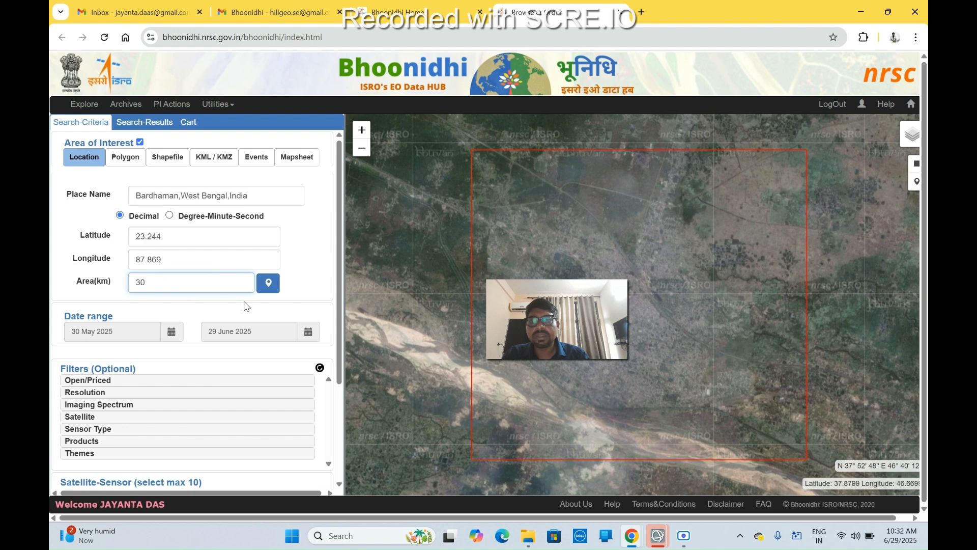
{"action": "left_click", "coordinate": [272, 289]}
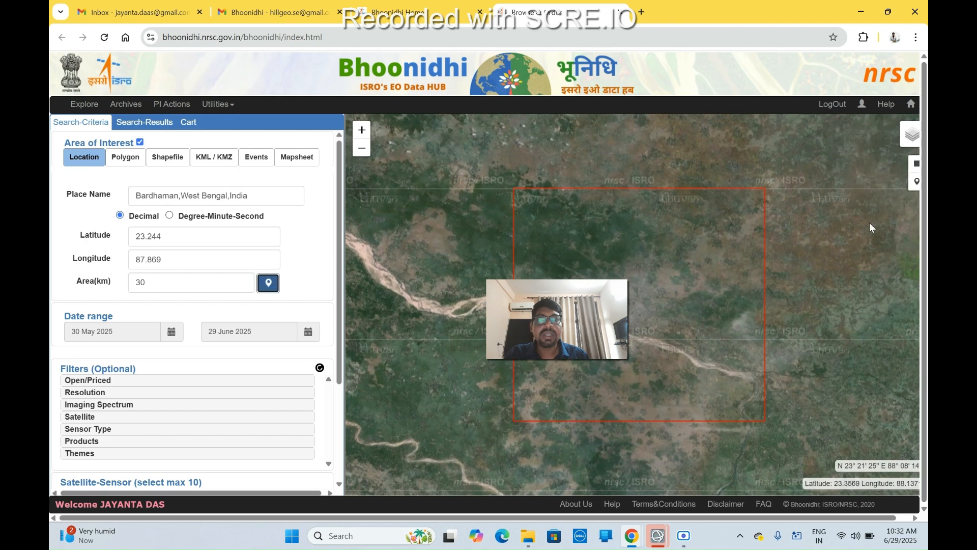
Draw a rectangular area of interest over the Bardhaman region on the map and dismiss the information message.
{"action": "left_click", "coordinate": [916, 168]}
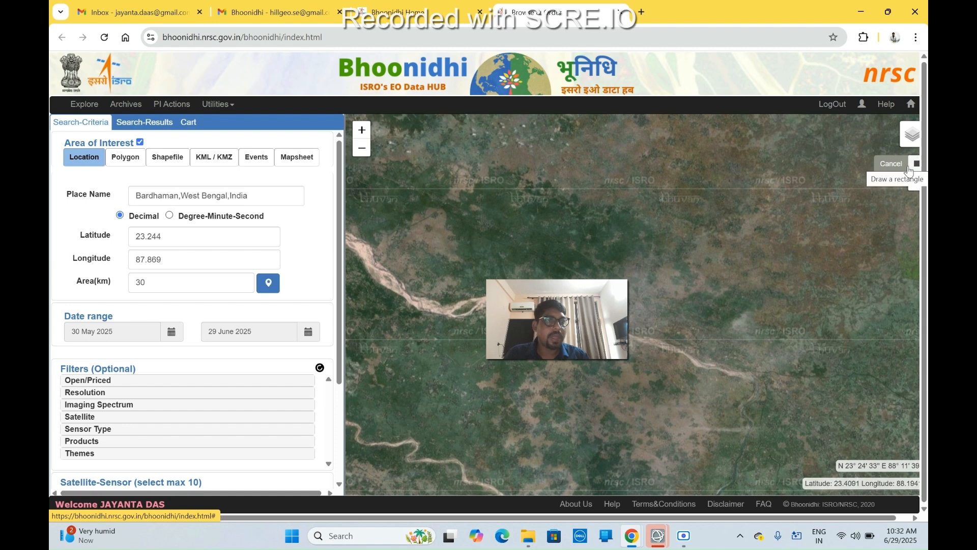
{"action": "mouse_move", "coordinate": [460, 166]}
{"action": "left_mouse_down"}
{"action": "mouse_move", "coordinate": [585, 305]}
{"action": "mouse_move", "coordinate": [765, 443]}
{"action": "left_mouse_up"}
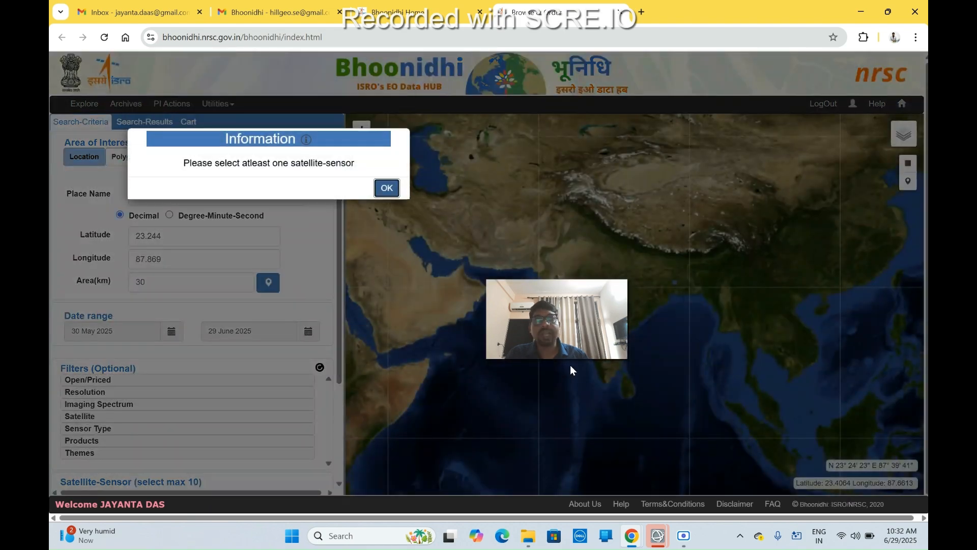
{"action": "left_click", "coordinate": [386, 188]}
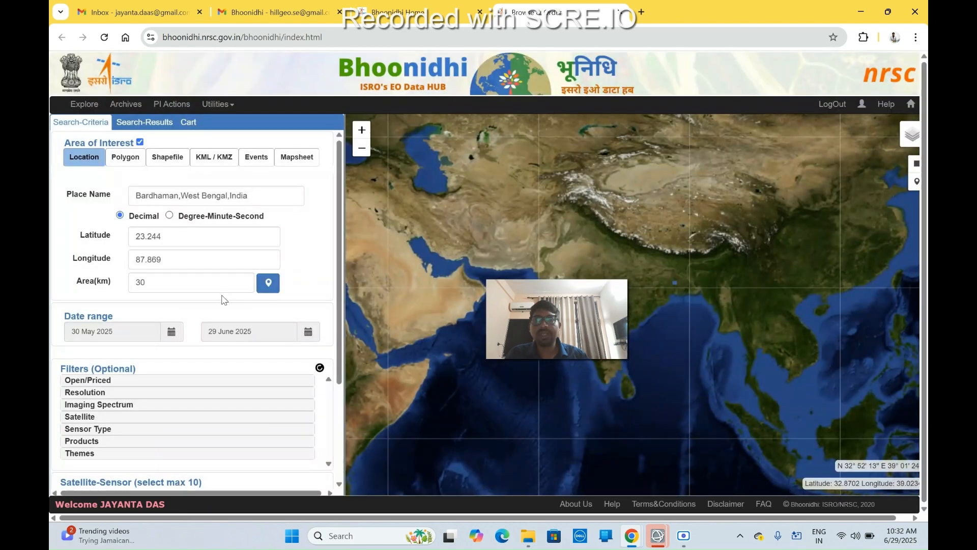
Set the start of the date range to 01 January 2025.
{"action": "scroll", "coordinate": [217, 297], "scroll_direction": "down", "scroll_amount": 3}
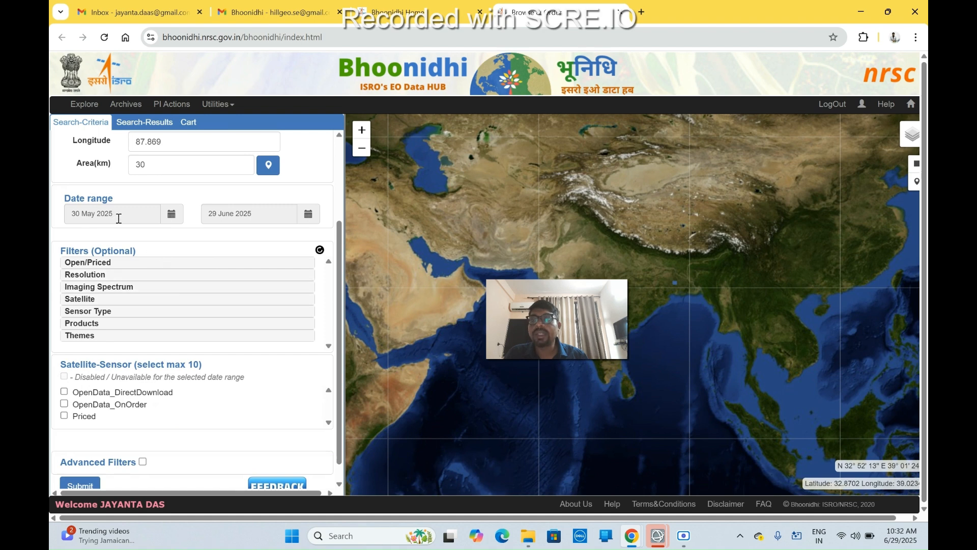
{"action": "left_click", "coordinate": [119, 219]}
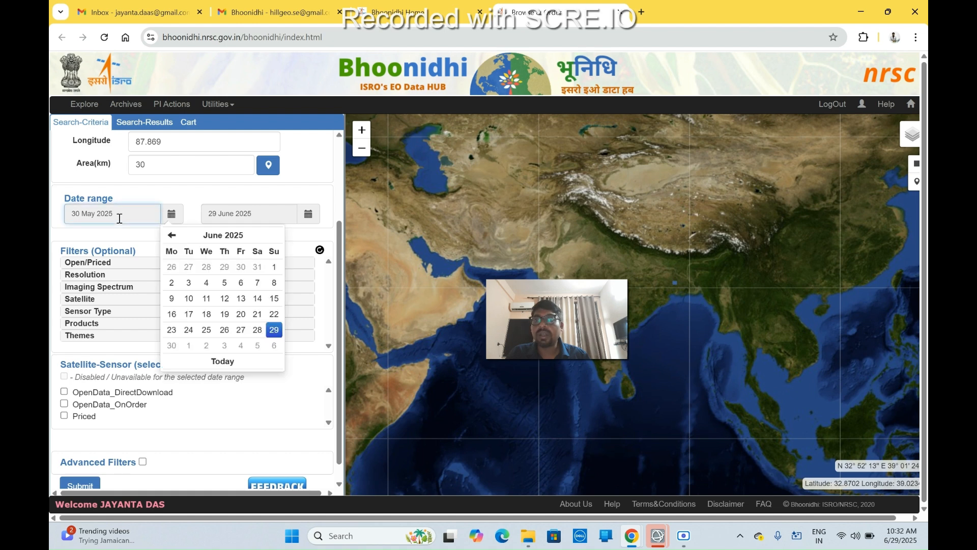
{"action": "left_click", "coordinate": [172, 235]}
{"action": "left_click", "coordinate": [173, 236]}
{"action": "left_click", "coordinate": [172, 235]}
{"action": "left_click", "coordinate": [172, 235]}
{"action": "left_click", "coordinate": [172, 235]}
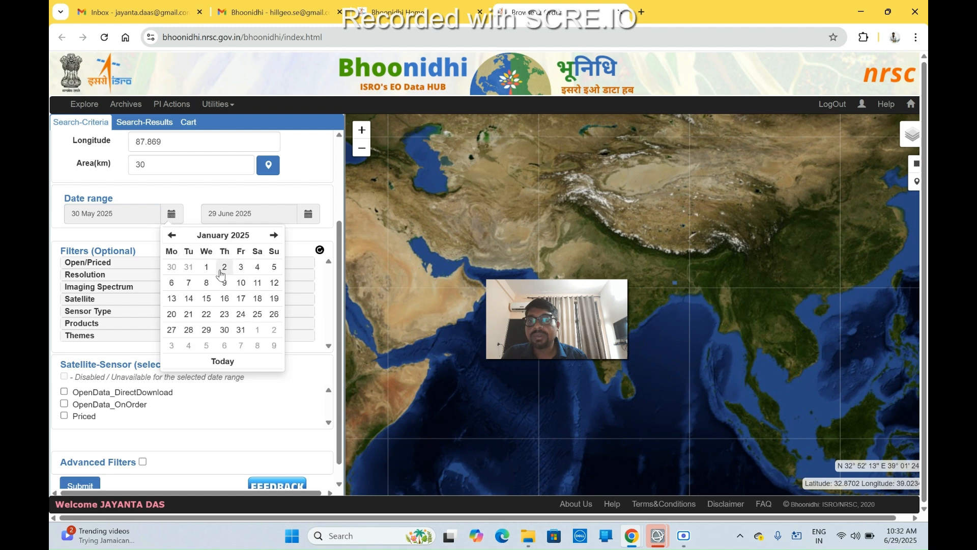
{"action": "left_click", "coordinate": [206, 267]}
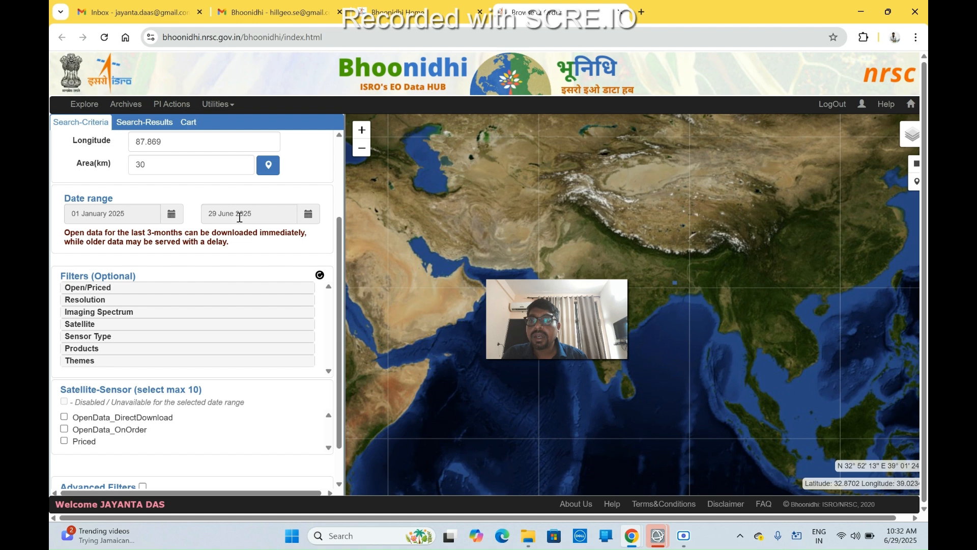
Set the end of the date range to 31 March 2025.
{"action": "left_click", "coordinate": [239, 218]}
{"action": "left_click", "coordinate": [308, 235]}
{"action": "left_click", "coordinate": [308, 235]}
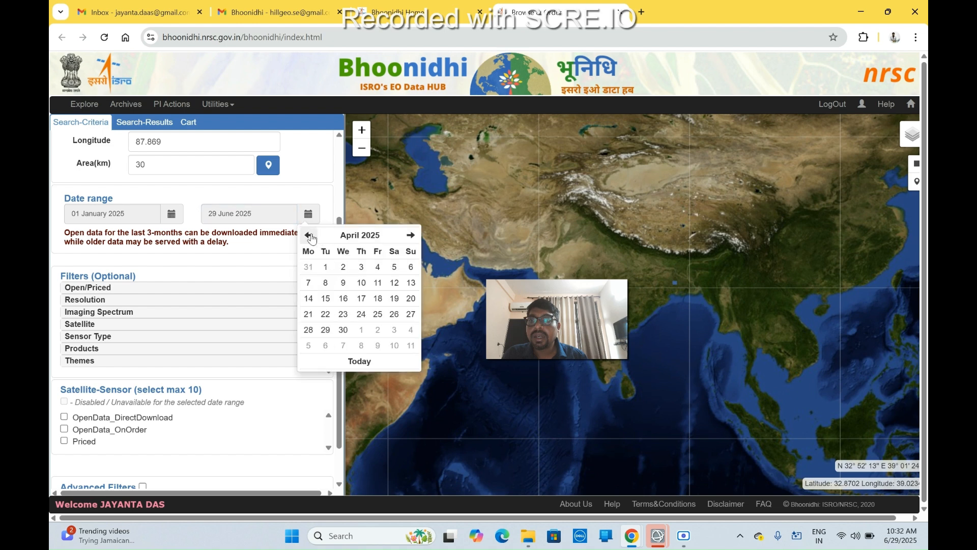
{"action": "left_click", "coordinate": [309, 235]}
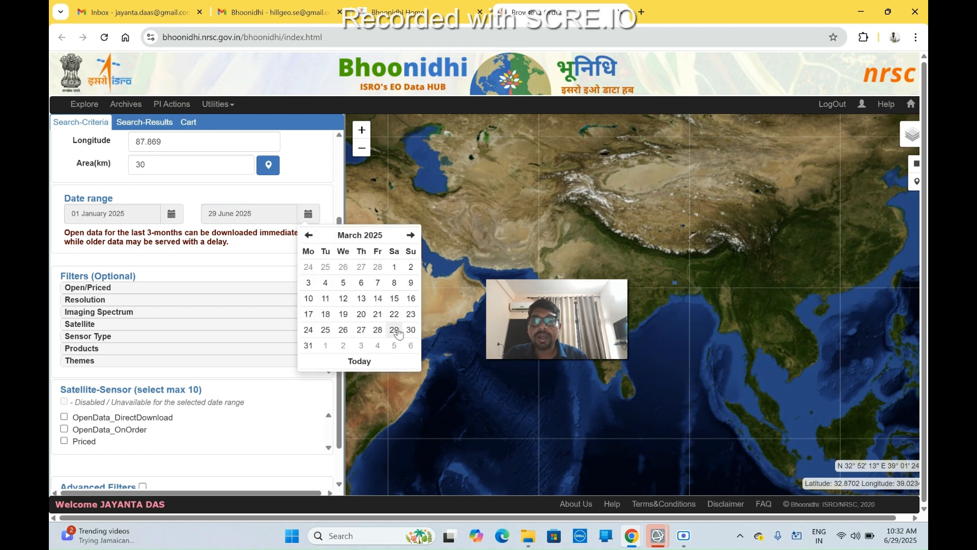
{"action": "left_click", "coordinate": [308, 345]}
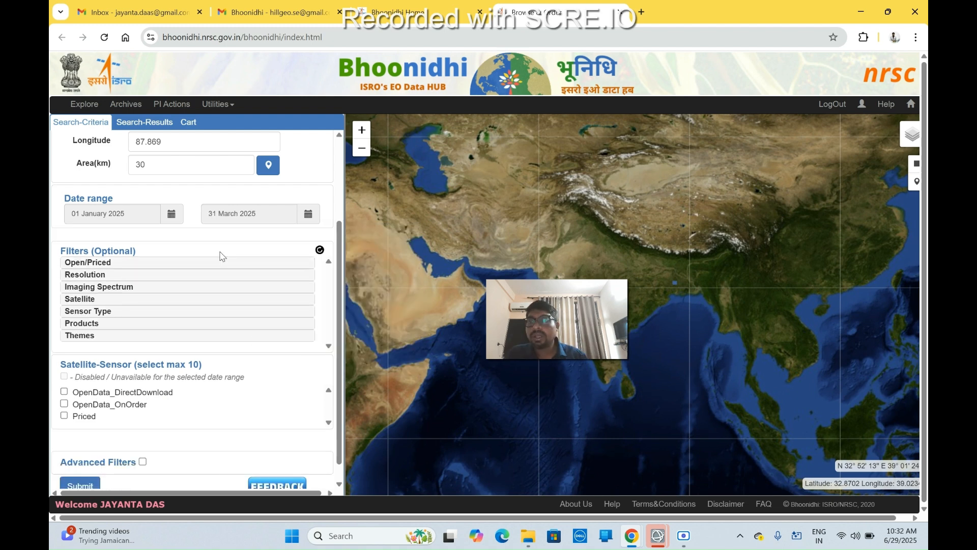
Check the Open/Priced filter options and restrict the Satellite filter to EOS-04.
{"action": "scroll", "coordinate": [221, 254], "scroll_direction": "down", "scroll_amount": 1}
{"action": "scroll", "coordinate": [204, 274], "scroll_direction": "up", "scroll_amount": 3}
{"action": "scroll", "coordinate": [204, 273], "scroll_direction": "down", "scroll_amount": 3}
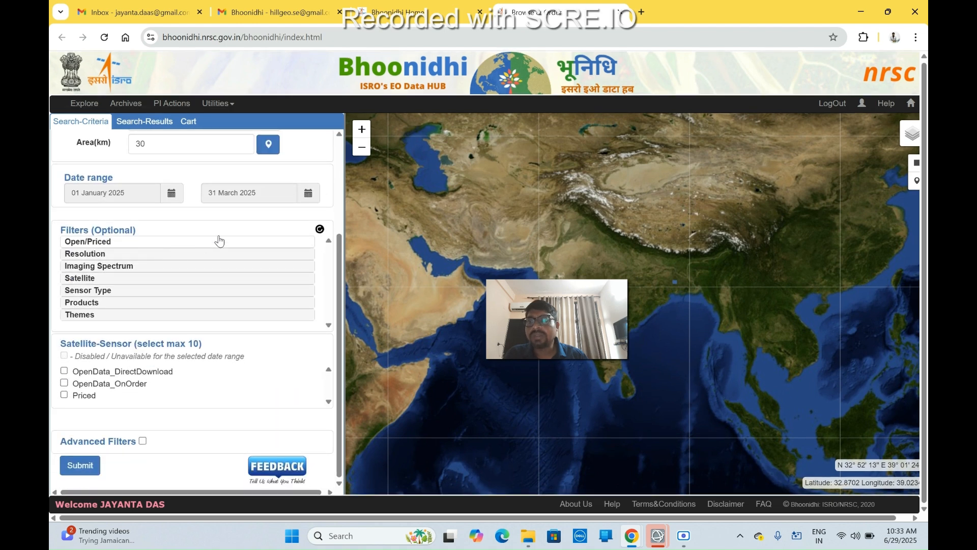
{"action": "left_click", "coordinate": [167, 245]}
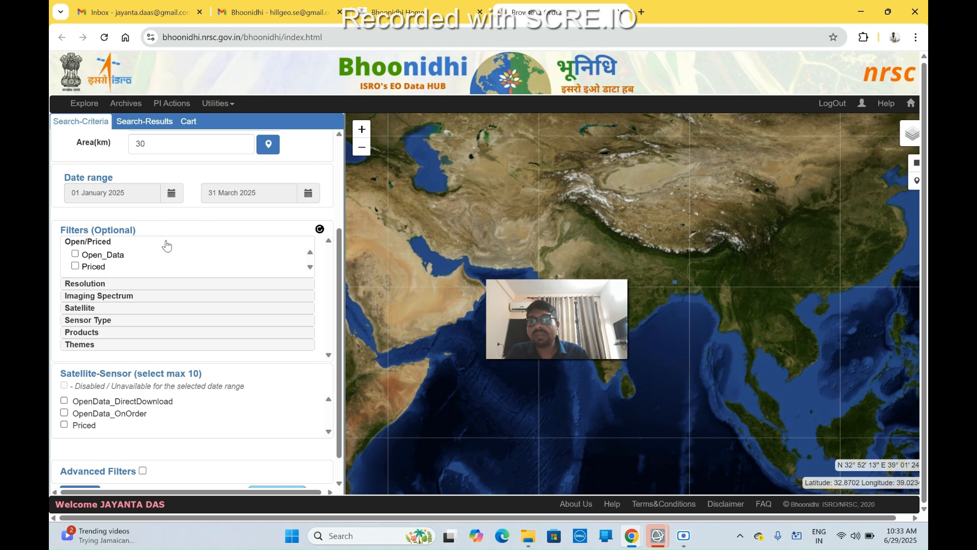
{"action": "left_click", "coordinate": [164, 244]}
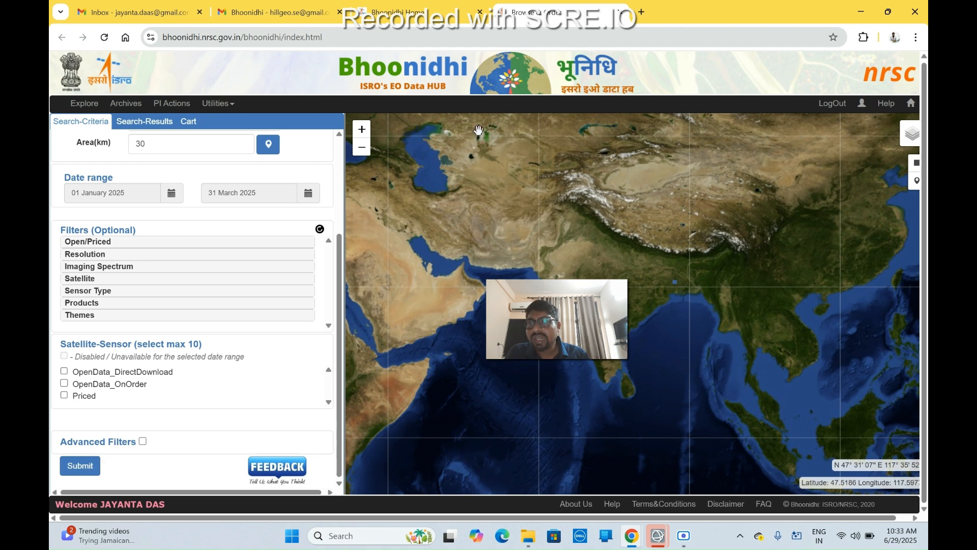
{"action": "left_click", "coordinate": [100, 280]}
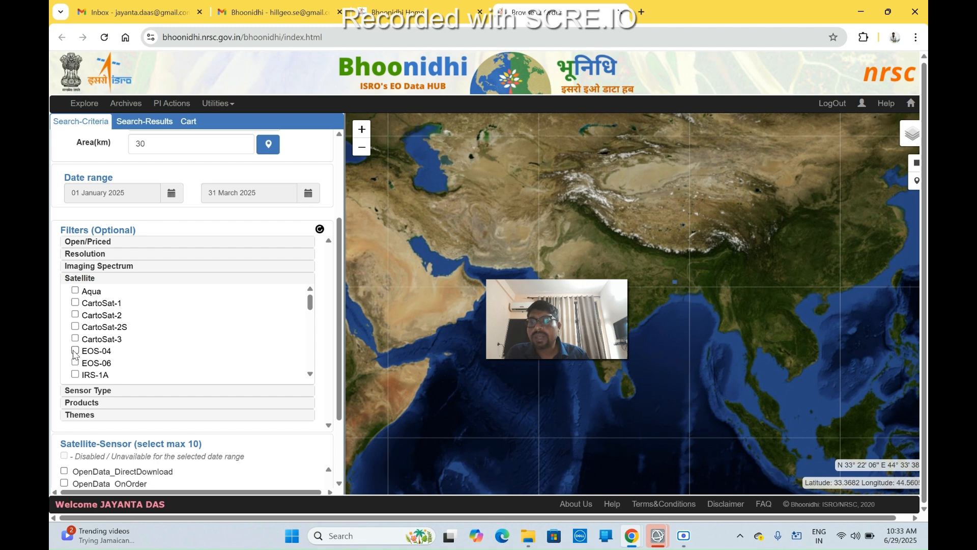
{"action": "left_click", "coordinate": [75, 351]}
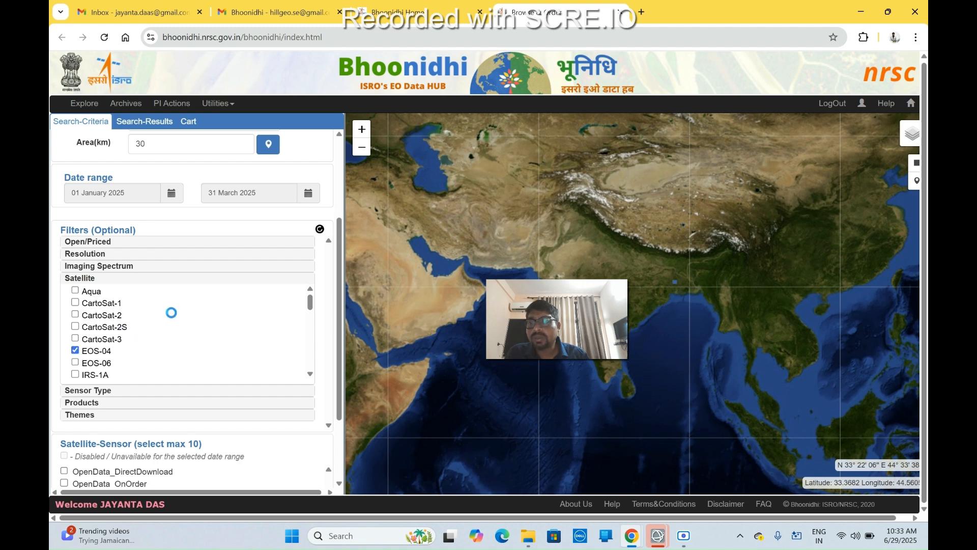
Look through the list of satellites offered in the Satellite filter.
{"action": "scroll", "coordinate": [127, 338], "scroll_direction": "down", "scroll_amount": 3}
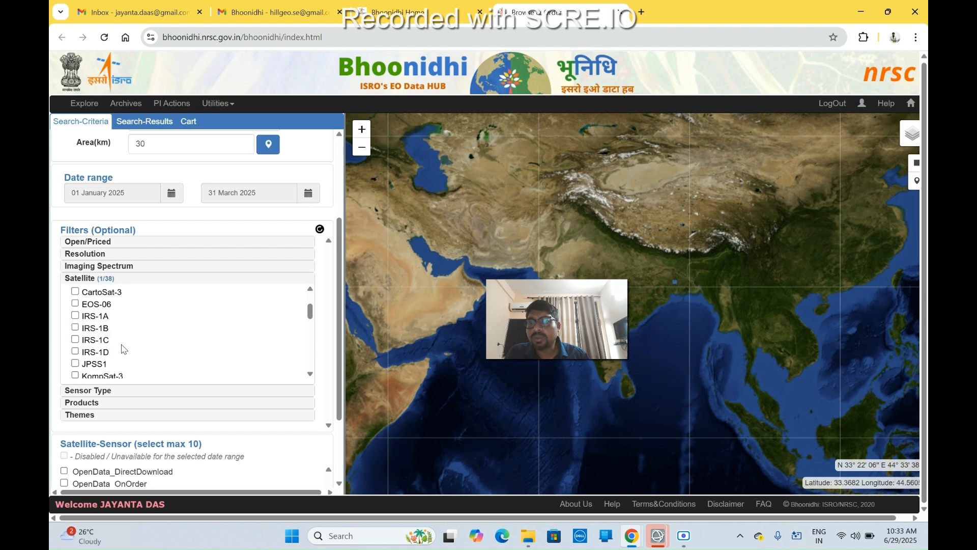
{"action": "scroll", "coordinate": [111, 358], "scroll_direction": "up", "scroll_amount": 2}
{"action": "scroll", "coordinate": [110, 358], "scroll_direction": "up", "scroll_amount": 1}
{"action": "scroll", "coordinate": [111, 357], "scroll_direction": "down", "scroll_amount": 4}
{"action": "scroll", "coordinate": [110, 358], "scroll_direction": "down", "scroll_amount": 1}
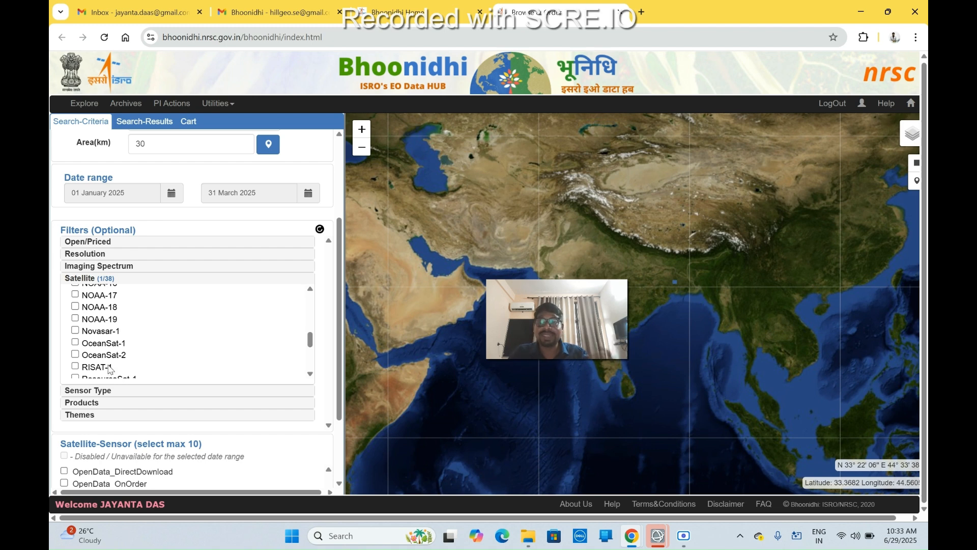
{"action": "scroll", "coordinate": [111, 351], "scroll_direction": "up", "scroll_amount": 2}
{"action": "scroll", "coordinate": [111, 349], "scroll_direction": "up", "scroll_amount": 5}
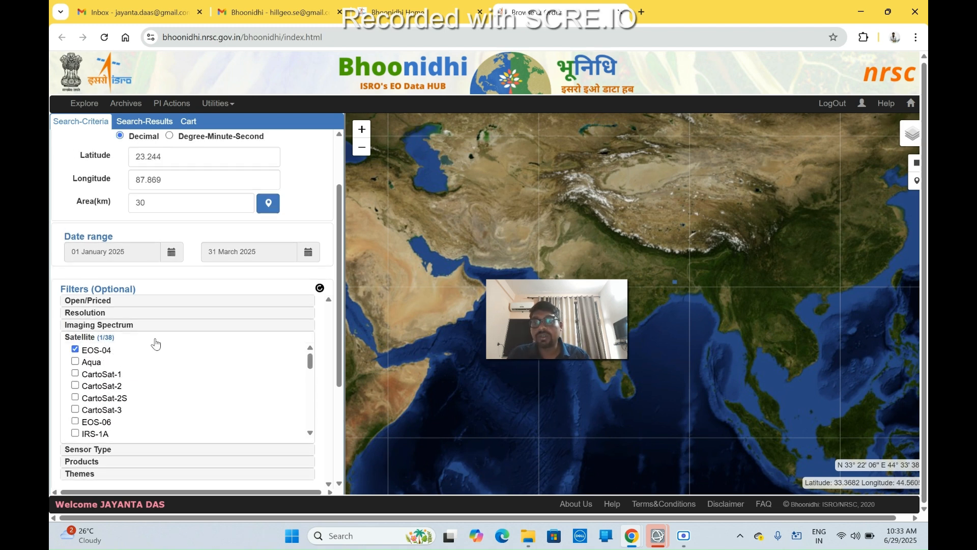
Select the EOS-04_SAR(MRS)_L2B sensor under OpenData_DirectDownload and submit the search.
{"action": "scroll", "coordinate": [224, 323], "scroll_direction": "down", "scroll_amount": 4}
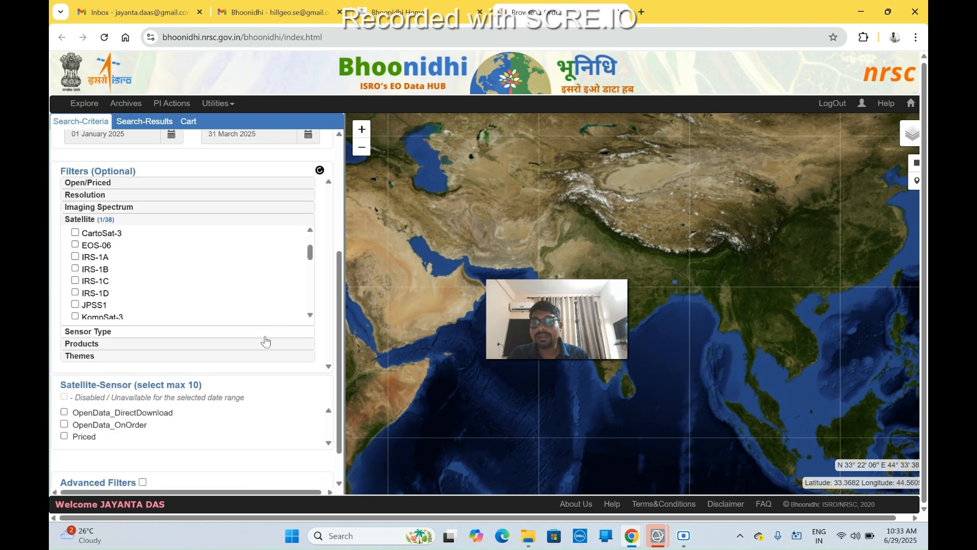
{"action": "scroll", "coordinate": [257, 361], "scroll_direction": "down", "scroll_amount": 2}
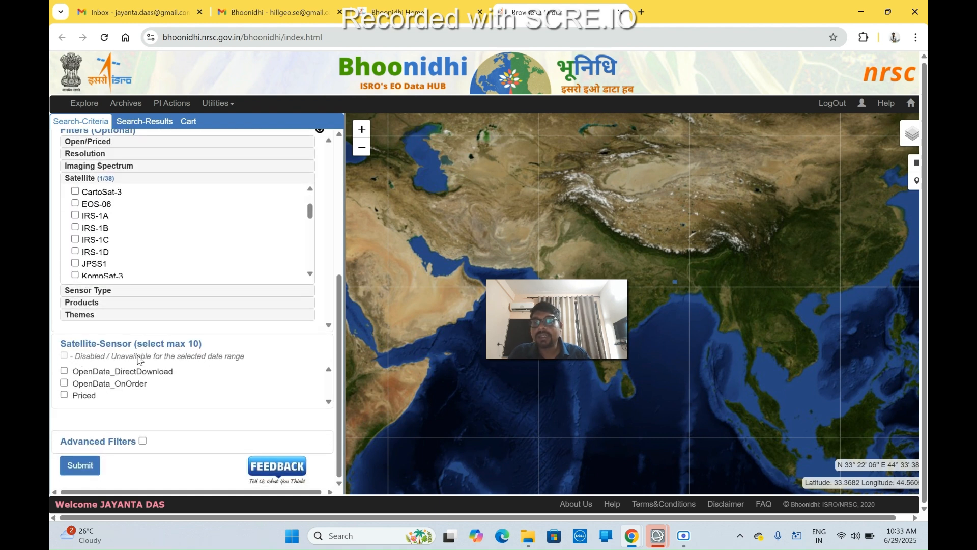
{"action": "left_click", "coordinate": [64, 371]}
{"action": "scroll", "coordinate": [246, 342], "scroll_direction": "down", "scroll_amount": 1}
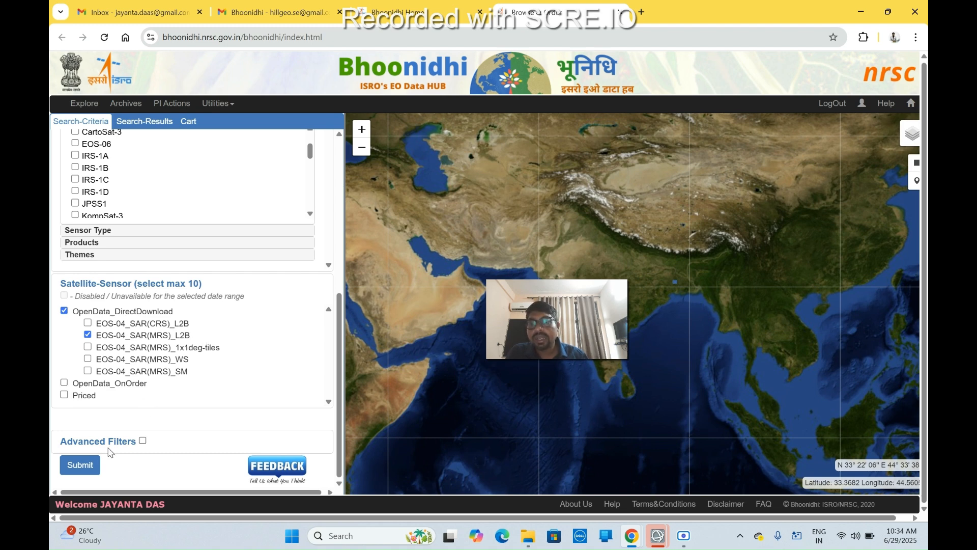
{"action": "left_click", "coordinate": [84, 464]}
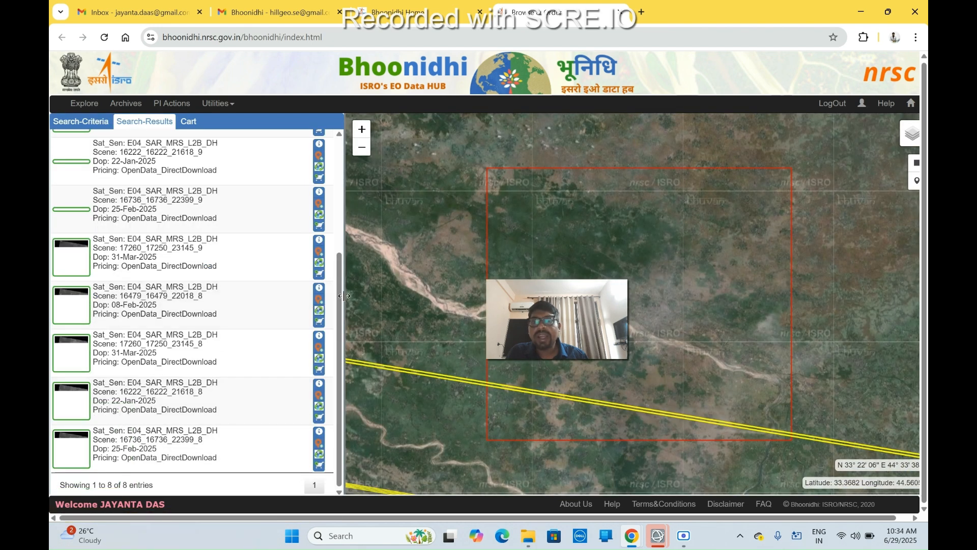
Publish the 08-Feb-2025 scene 16479_16479_22018_9 on the map and zoom to its footprint.
{"action": "mouse_move", "coordinate": [338, 303]}
{"action": "left_mouse_down"}
{"action": "mouse_move", "coordinate": [350, 219]}
{"action": "mouse_move", "coordinate": [346, 299]}
{"action": "left_mouse_up"}
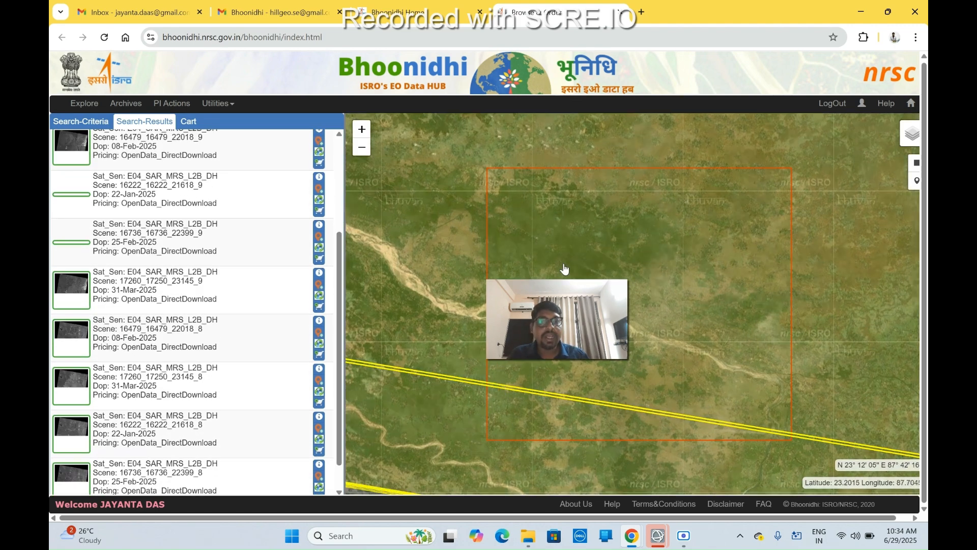
{"action": "scroll", "coordinate": [285, 269], "scroll_direction": "up", "scroll_amount": 3}
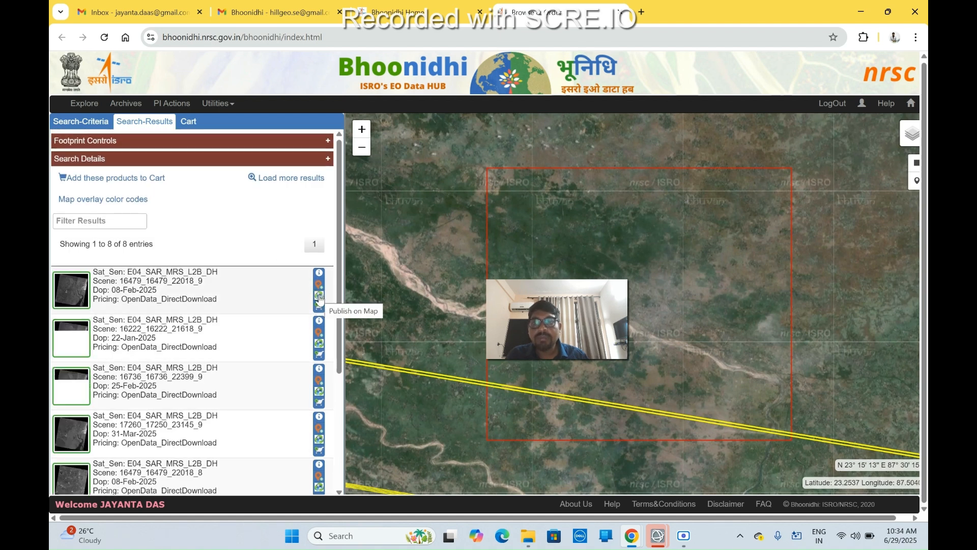
{"action": "left_click", "coordinate": [319, 296]}
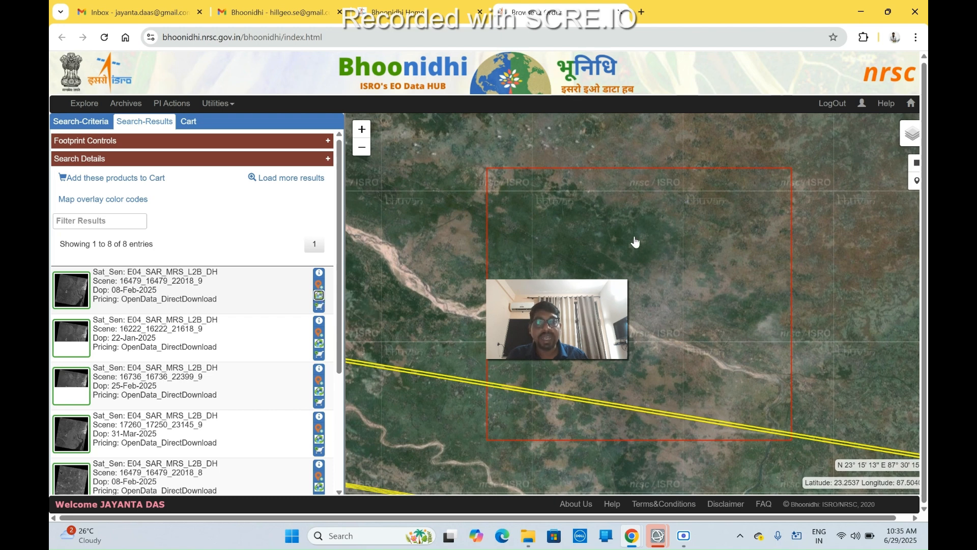
{"action": "left_click", "coordinate": [318, 286]}
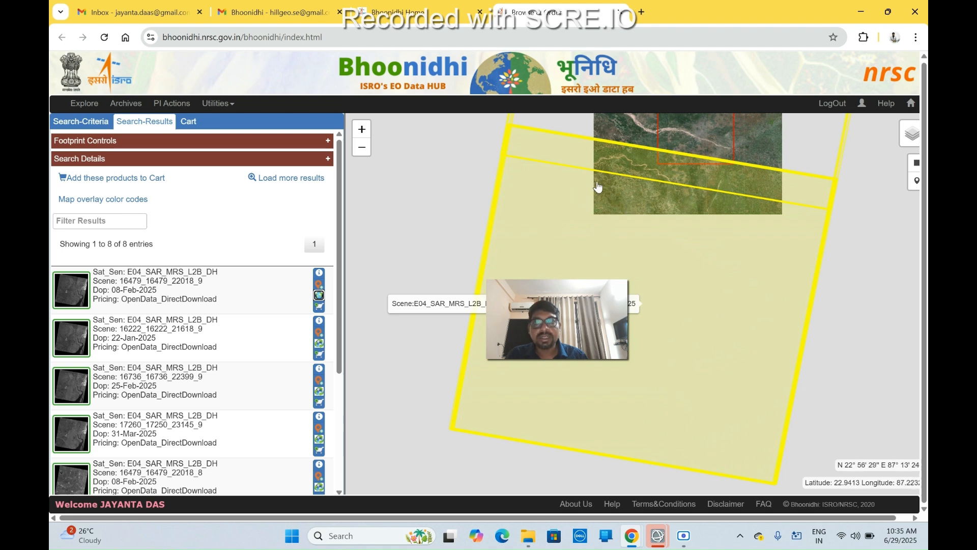
Add the 08-Feb-2025 scene 16479_16479_22018_9 to the open data cart and confirm the direct download cart.
{"action": "left_click", "coordinate": [319, 307]}
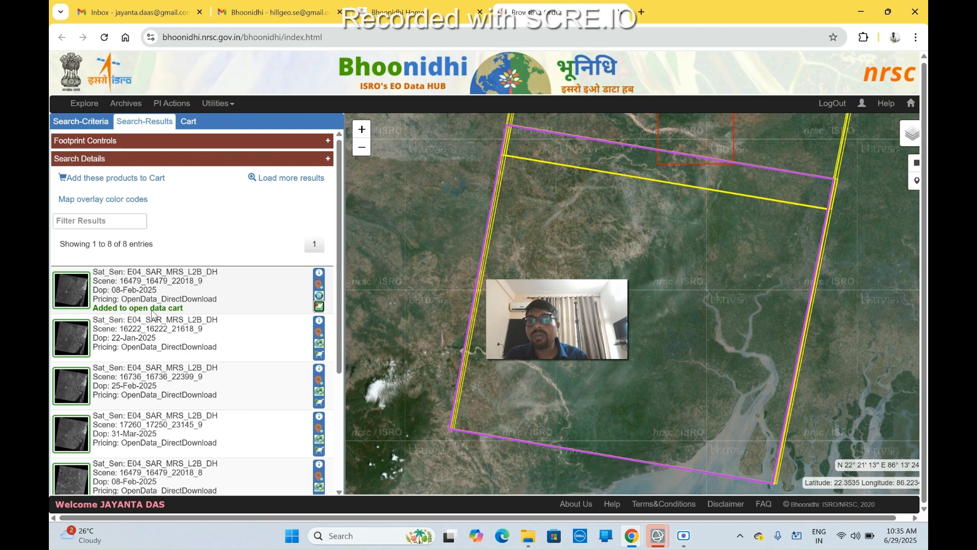
{"action": "left_click", "coordinate": [191, 123]}
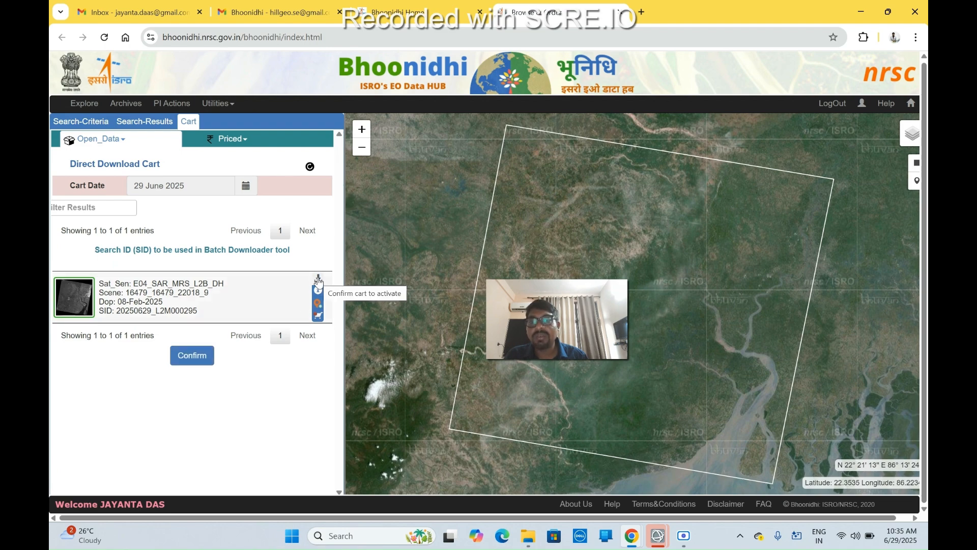
{"action": "left_click", "coordinate": [192, 358]}
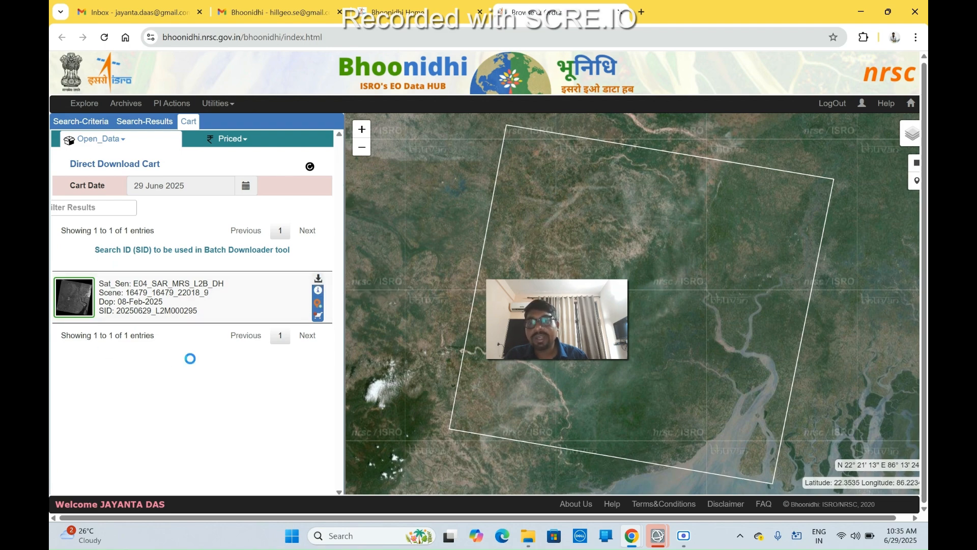
{"action": "left_click", "coordinate": [385, 213]}
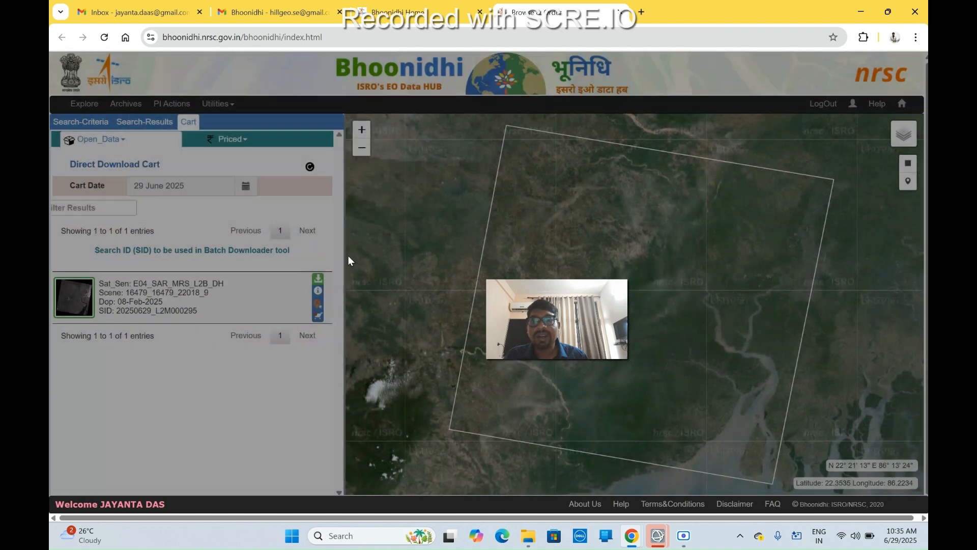
Download the confirmed scene as a zipped file to the Downloads folder.
{"action": "left_click", "coordinate": [318, 283]}
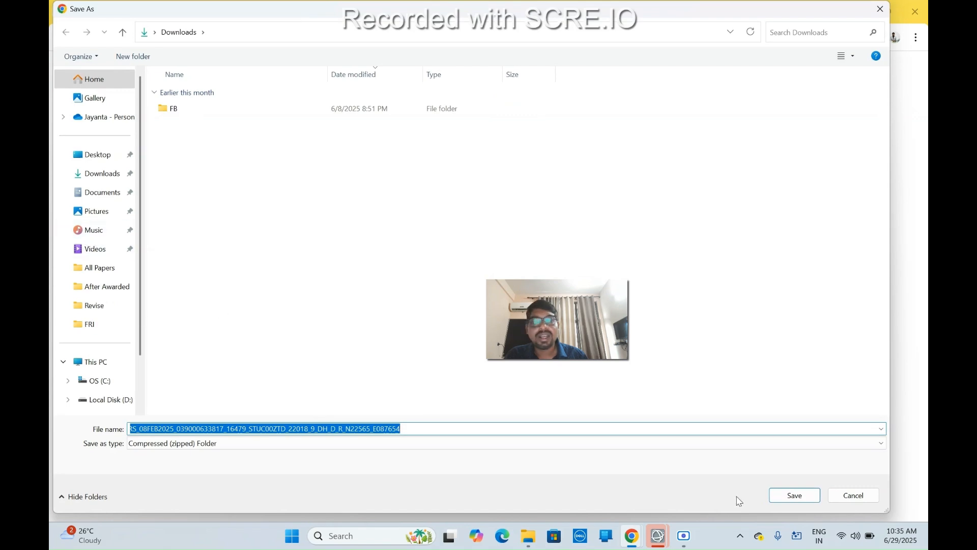
{"action": "left_click", "coordinate": [787, 496]}
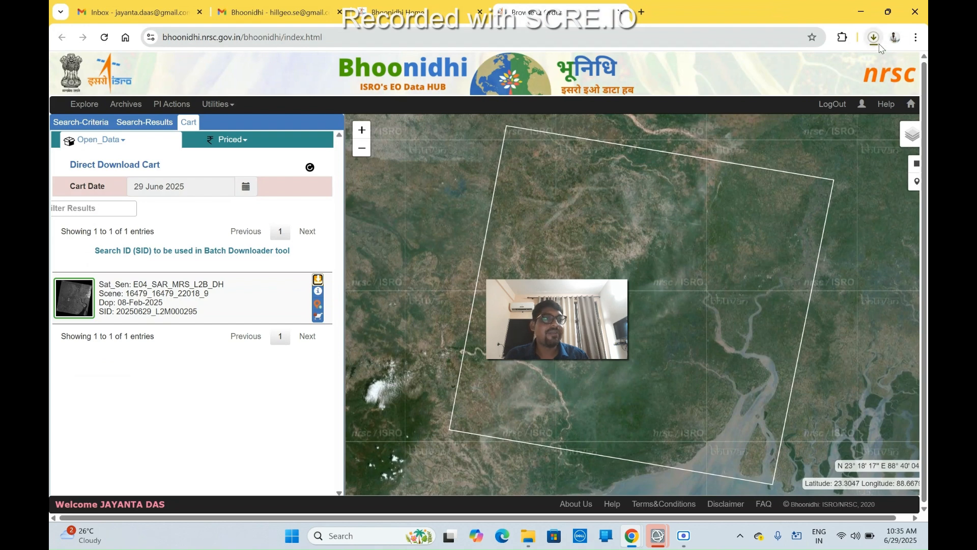
Switch to ENVI and maximize its window.
{"action": "mouse_move", "coordinate": [666, 537]}
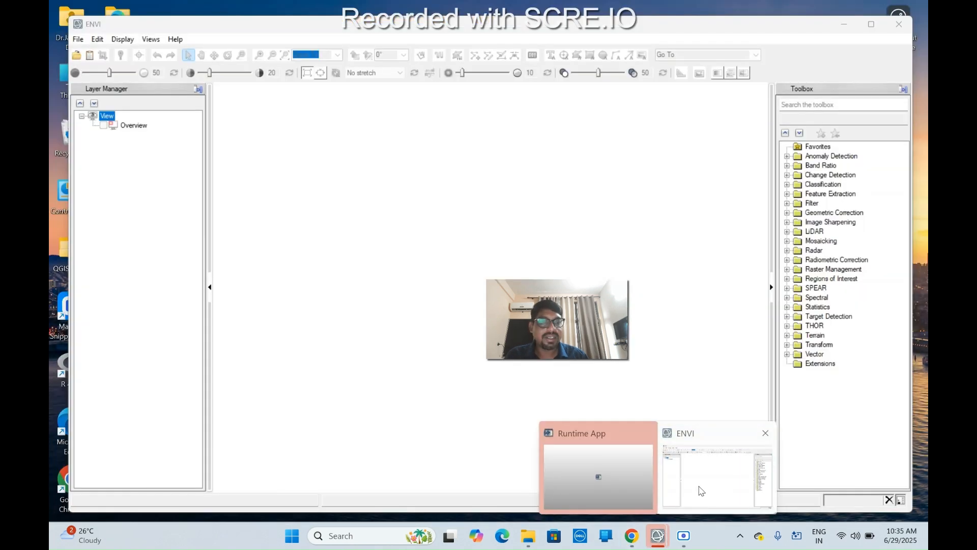
{"action": "left_click", "coordinate": [700, 488]}
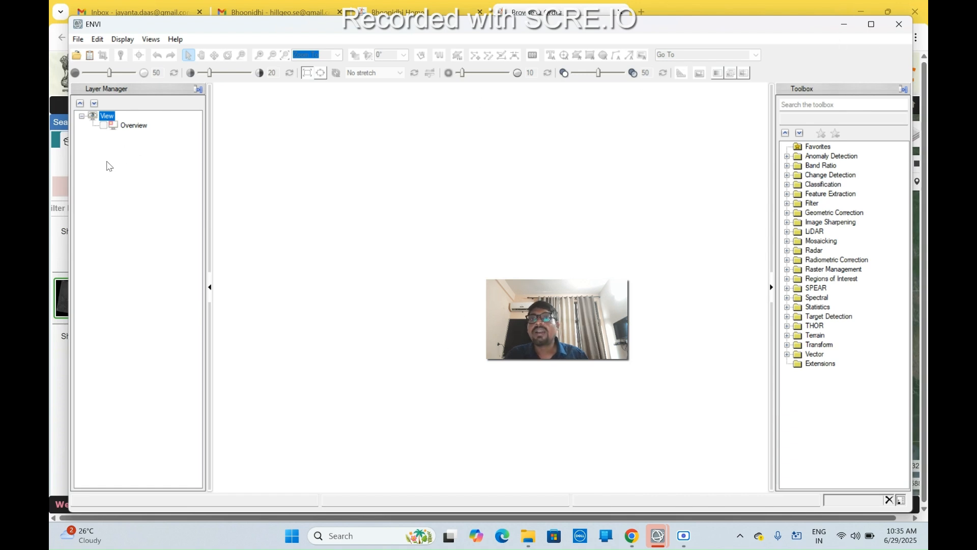
{"action": "left_click", "coordinate": [136, 126]}
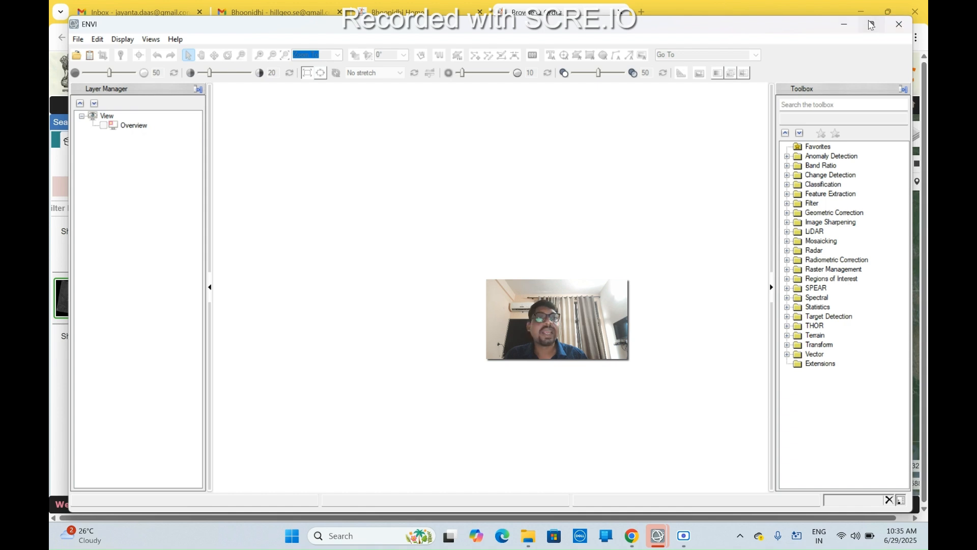
{"action": "left_click", "coordinate": [871, 24]}
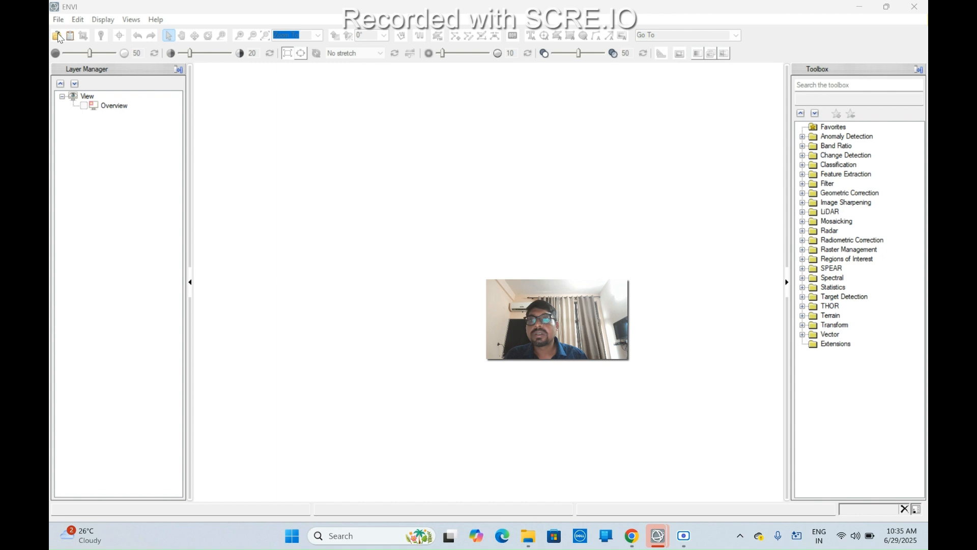
Open the imagery_HV file from the scene_HV folder of the E04_SAR_MRS_07JUN2025 dataset.
{"action": "left_click", "coordinate": [57, 36]}
{"action": "left_click", "coordinate": [122, 61]}
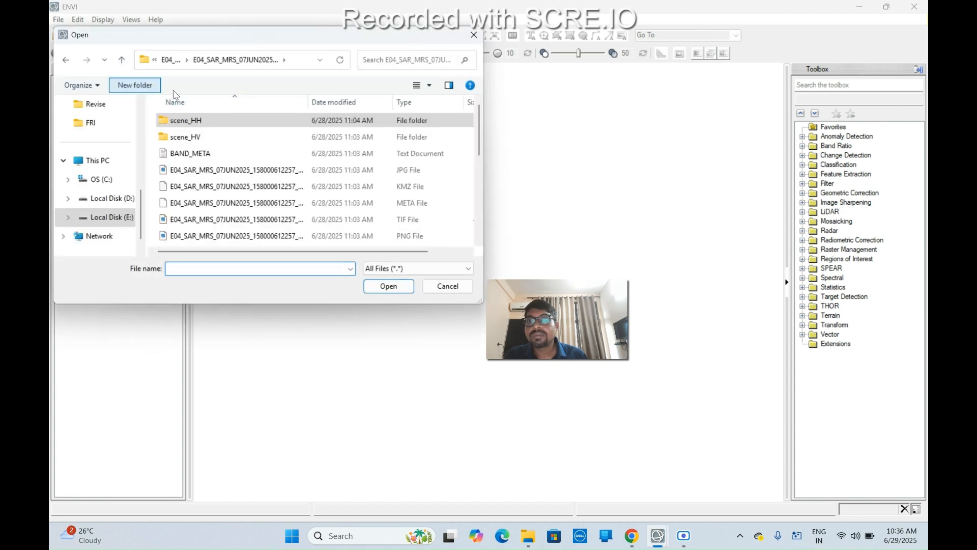
{"action": "scroll", "coordinate": [229, 203], "scroll_direction": "down", "scroll_amount": 2}
{"action": "scroll", "coordinate": [230, 227], "scroll_direction": "up", "scroll_amount": 1}
{"action": "scroll", "coordinate": [229, 227], "scroll_direction": "up", "scroll_amount": 2}
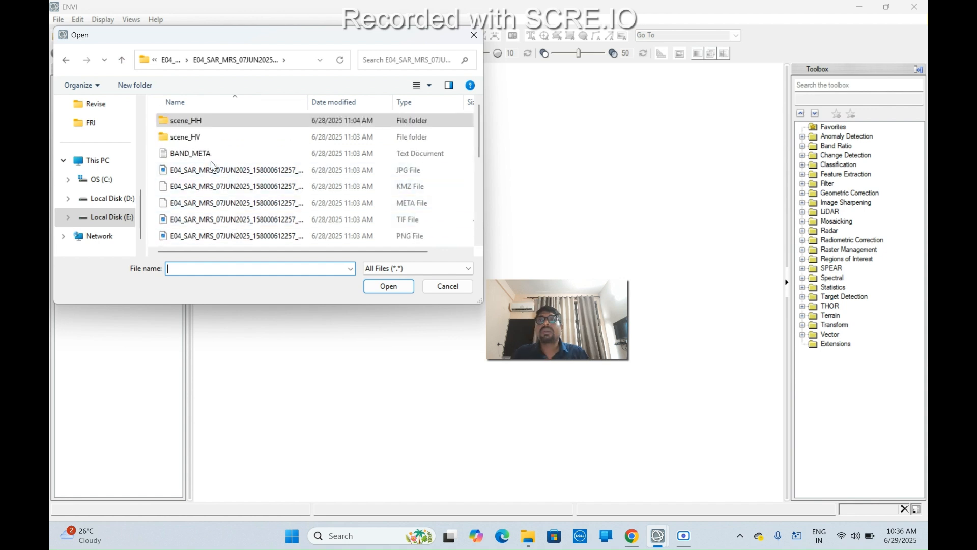
{"action": "double_click", "coordinate": [198, 137]}
{"action": "left_click", "coordinate": [196, 139]}
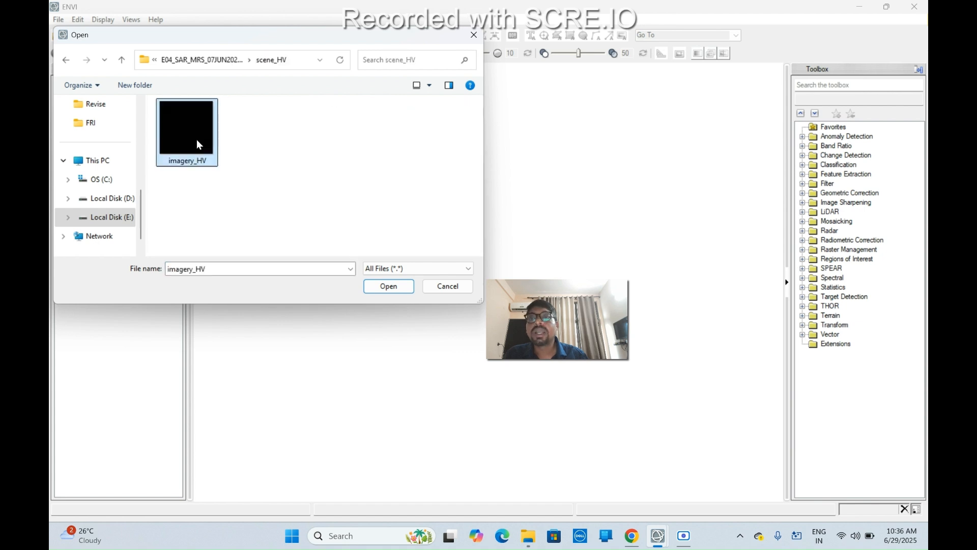
{"action": "left_click", "coordinate": [387, 289]}
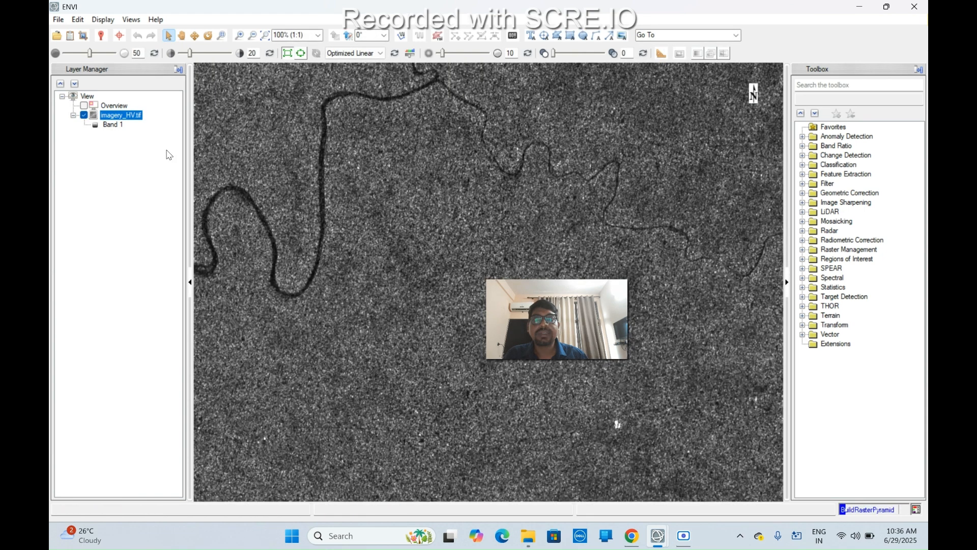
Zoom the view to the full extent of the imagery_HV.tif layer.
{"action": "right_click", "coordinate": [129, 116]}
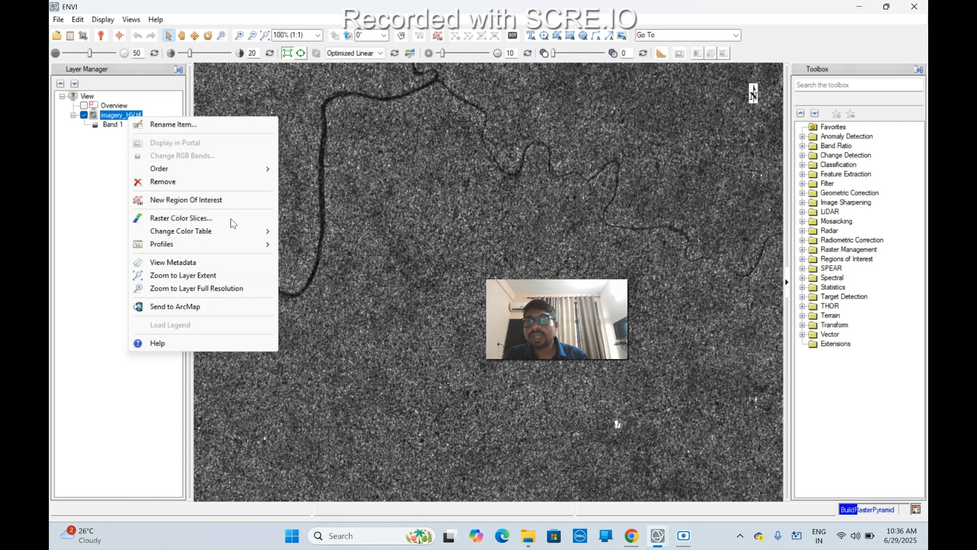
{"action": "mouse_move", "coordinate": [239, 244]}
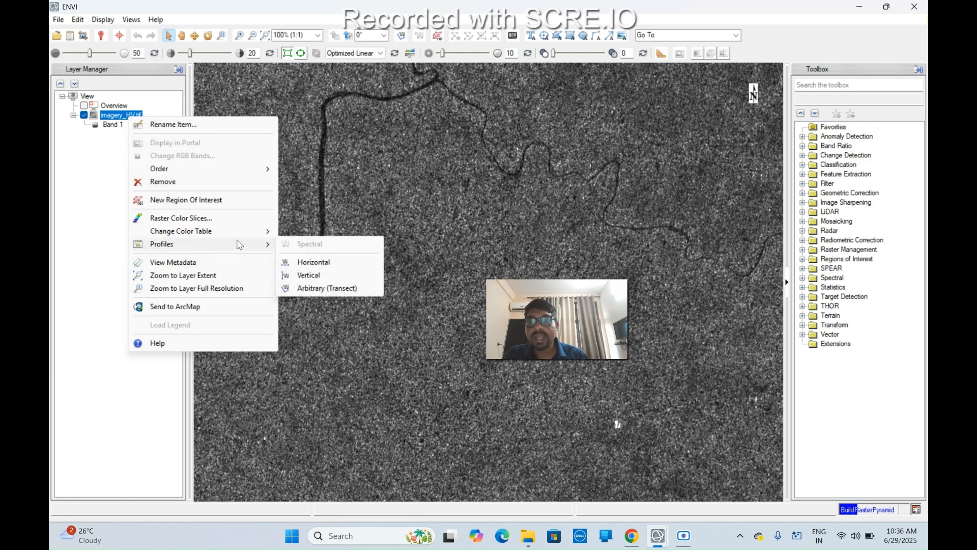
{"action": "left_click", "coordinate": [217, 275]}
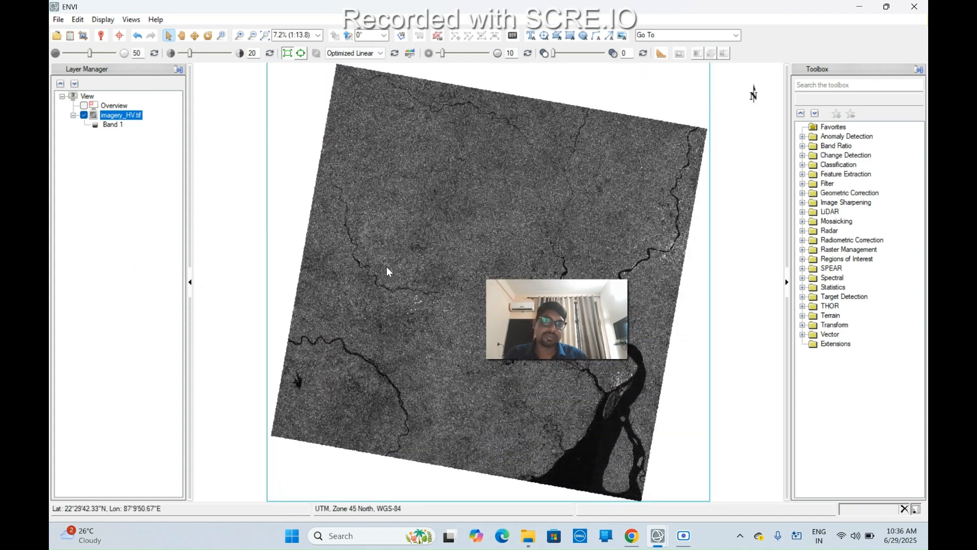